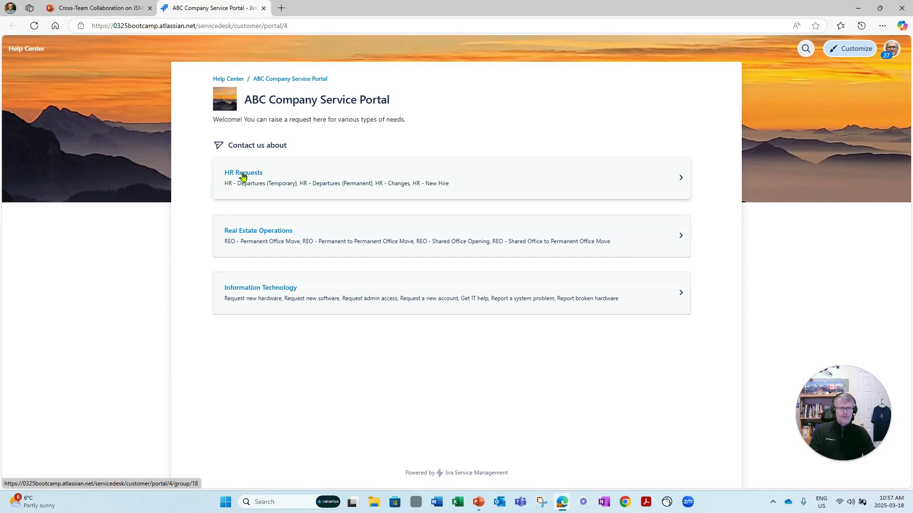
# Step: Open the HR - New Hire form under HR Requests and submit the filled-in request
pyautogui.click(247, 177)
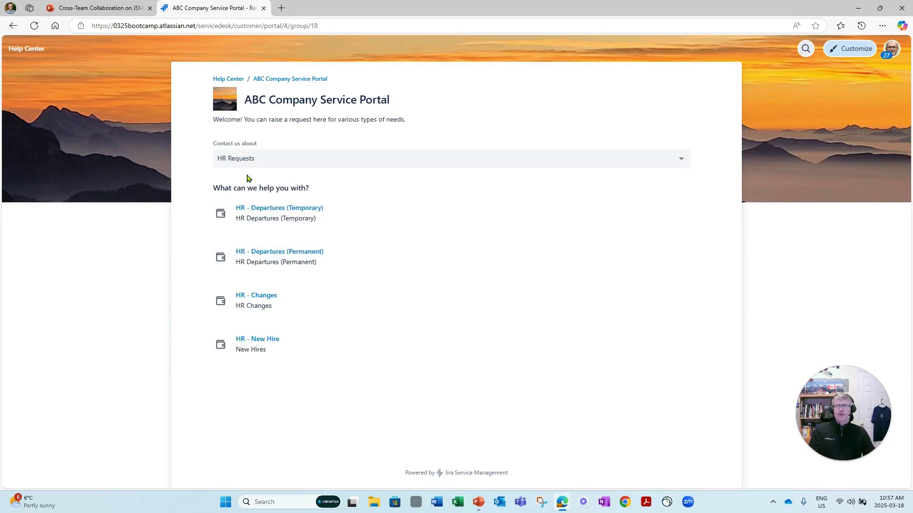
pyautogui.click(254, 343)
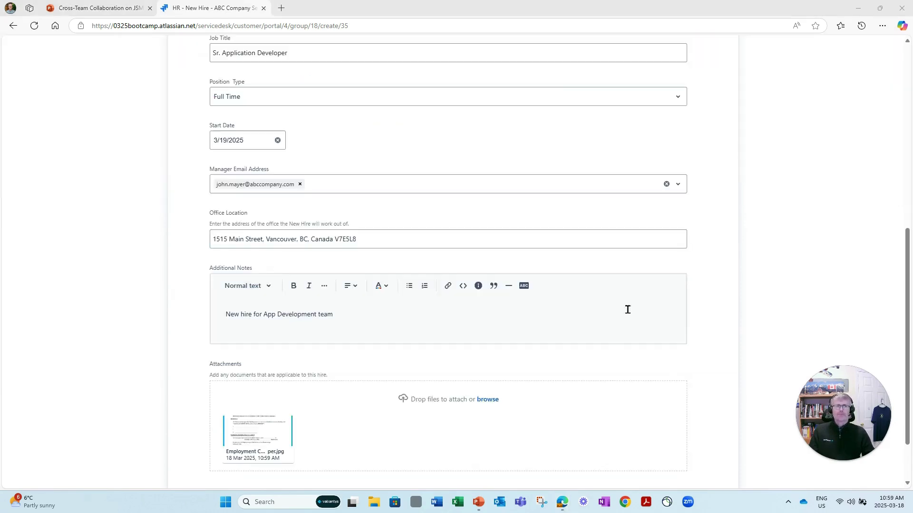
pyautogui.scroll(8, 493, 328)
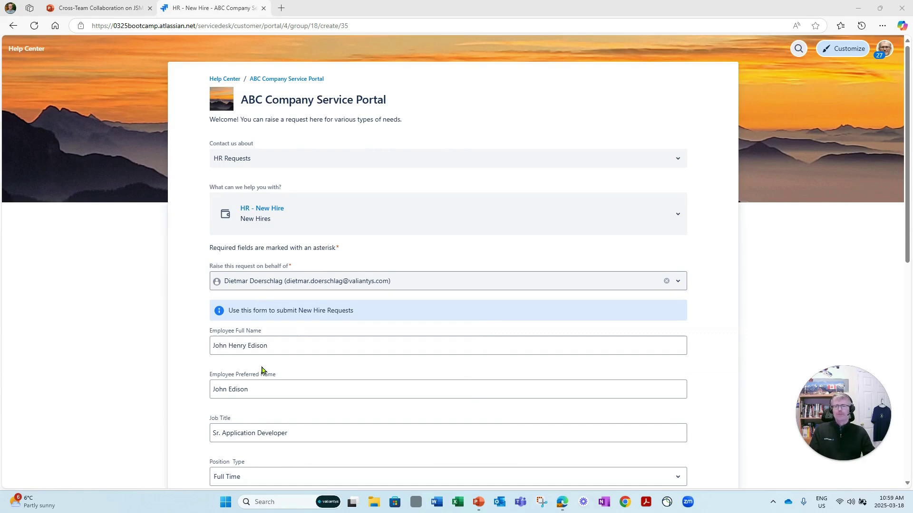
pyautogui.scroll(-10, 261, 370)
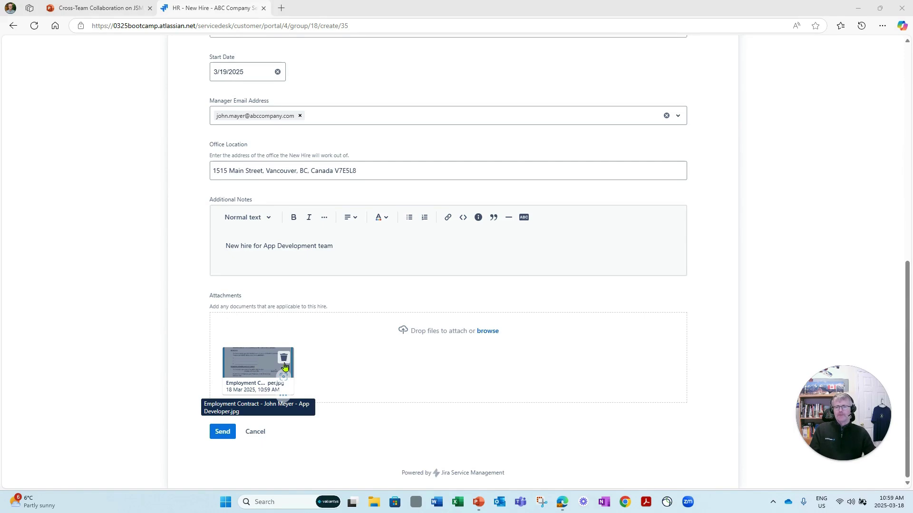
pyautogui.scroll(4, 260, 380)
pyautogui.scroll(3, 265, 389)
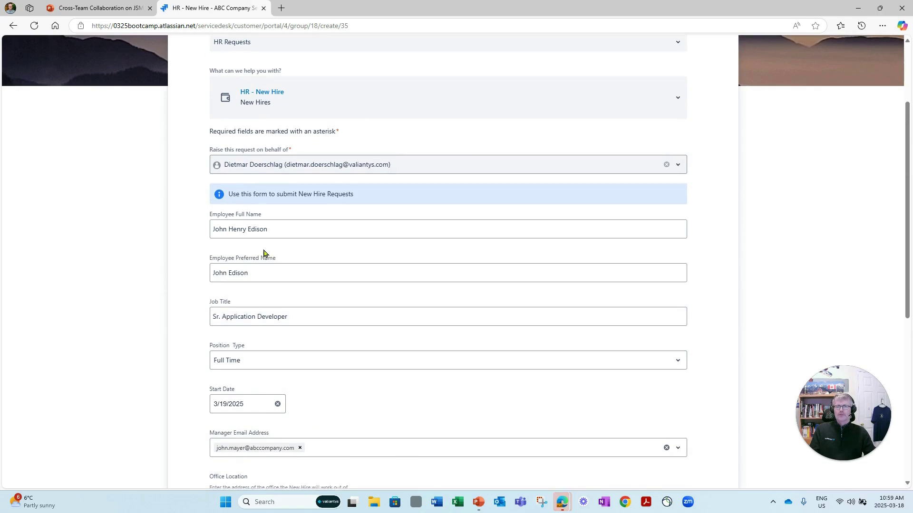
pyautogui.scroll(-7, 263, 254)
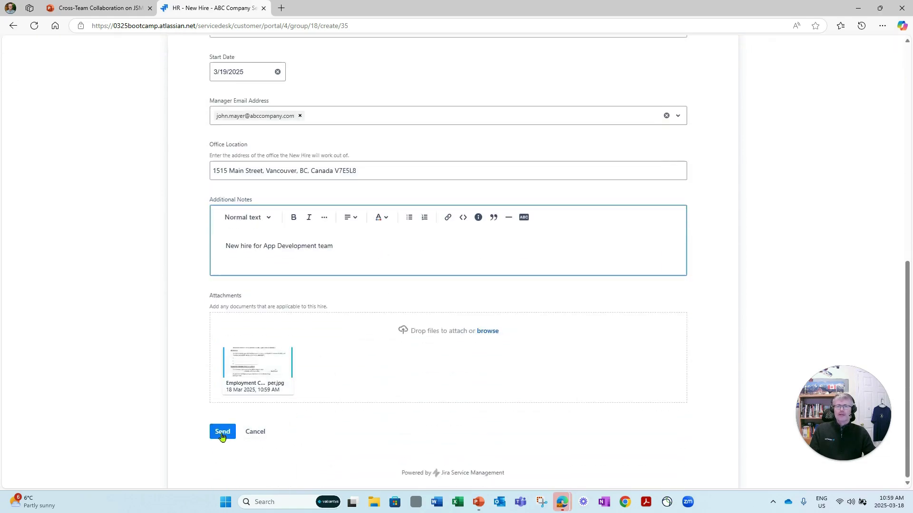
pyautogui.click(222, 432)
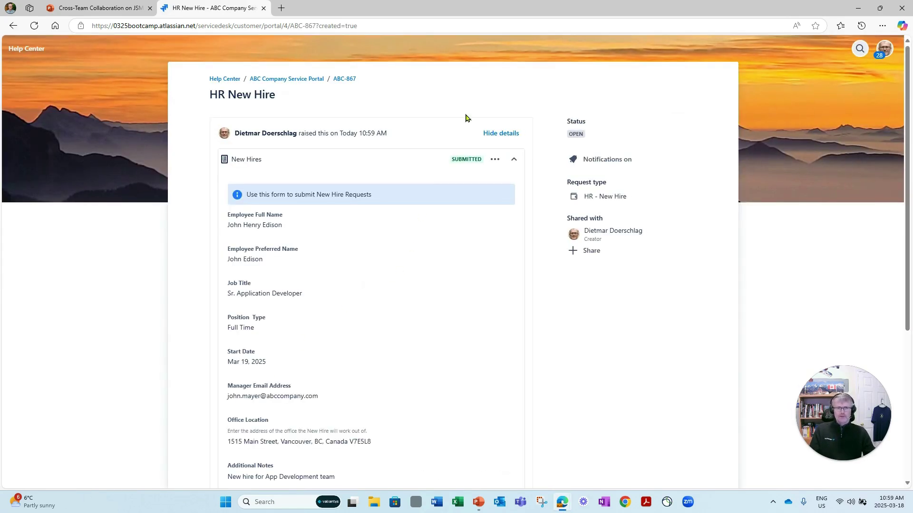
# Step: Open the submitted new hire ticket and review its employee details, attachment, attached form and the team queues
pyautogui.click(343, 82)
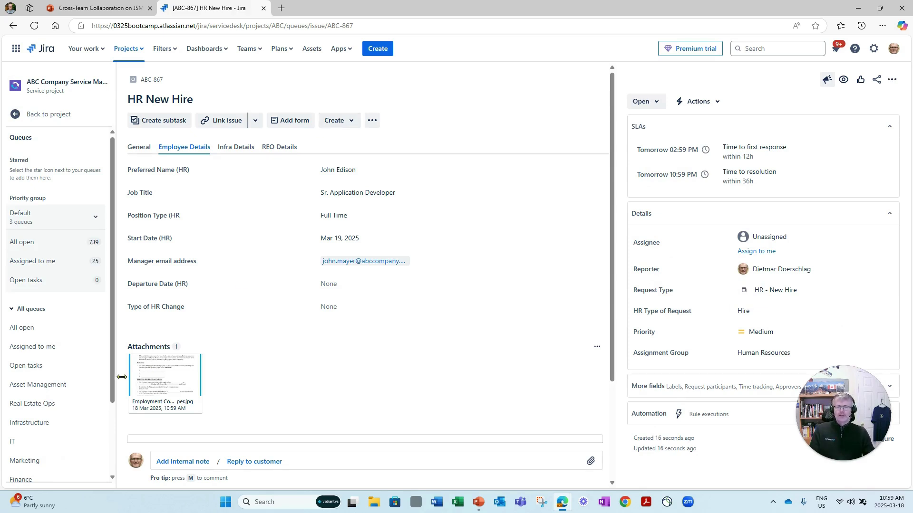
pyautogui.moveTo(165, 359)
pyautogui.scroll(-2, 165, 359)
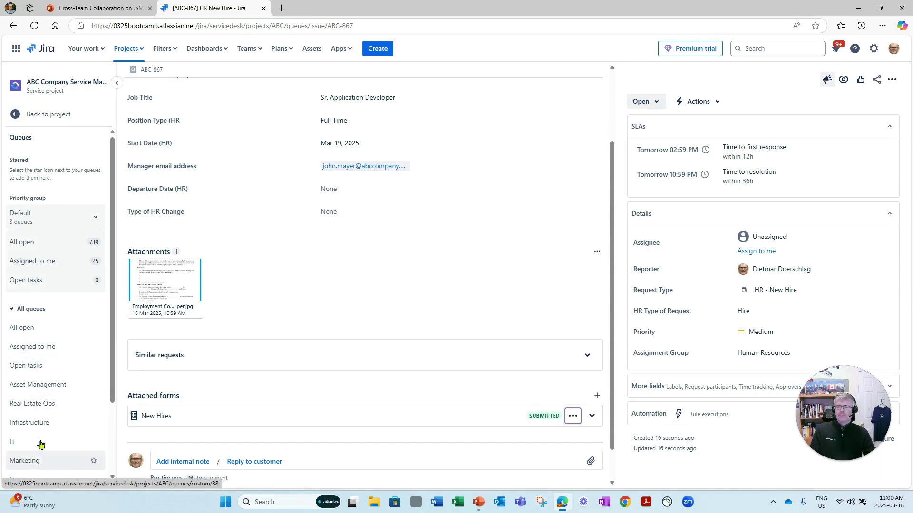
pyautogui.scroll(-1, 47, 380)
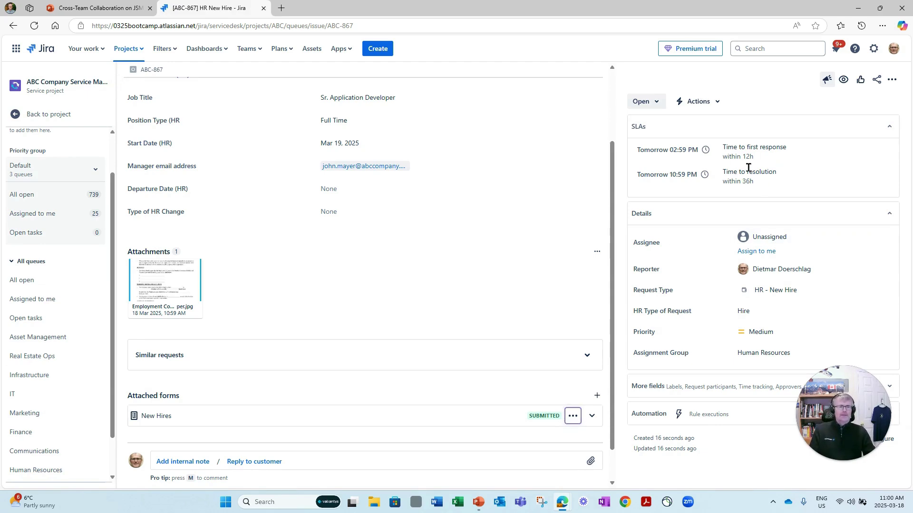
# Step: Set the new hire ticket's priority to Highest and reload the page to refresh its SLAs
pyautogui.click(767, 333)
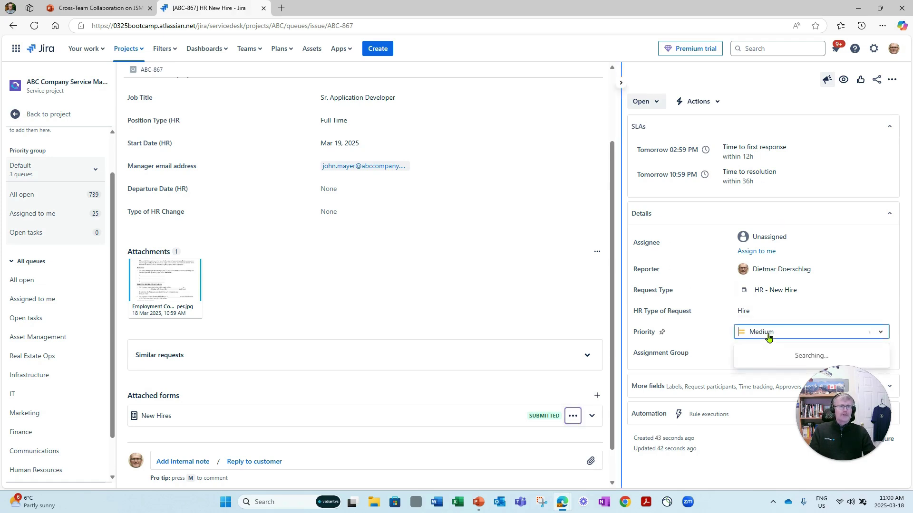
pyautogui.click(756, 354)
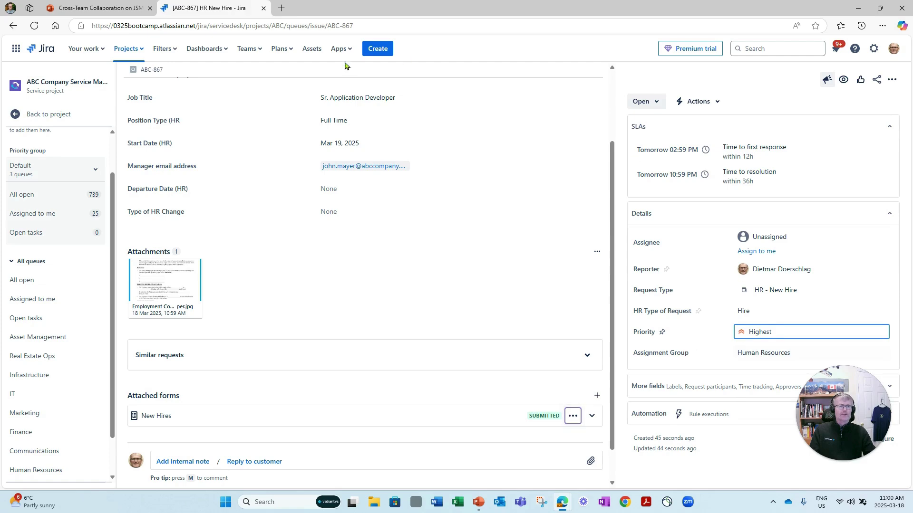
pyautogui.click(34, 26)
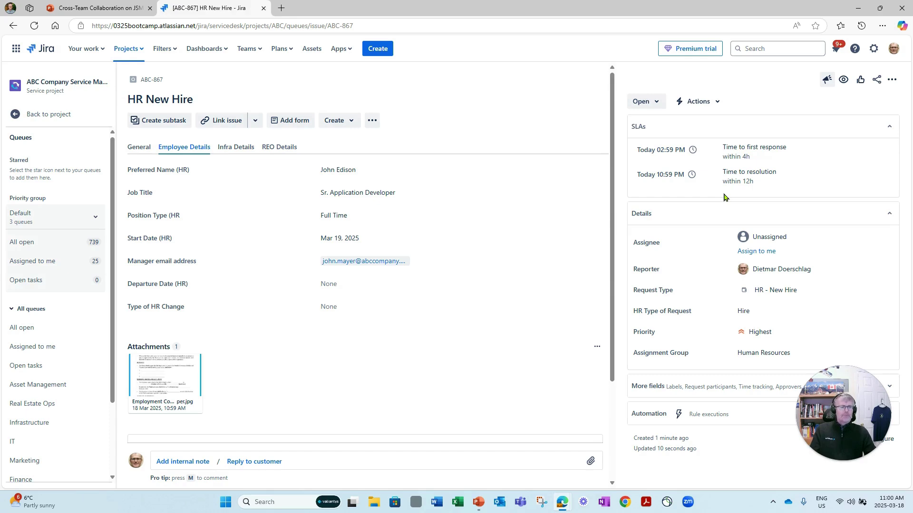
# Step: Assign the ticket to yourself and transition it to In Progress with "test" as both the assignment note and an internal comment
pyautogui.click(759, 253)
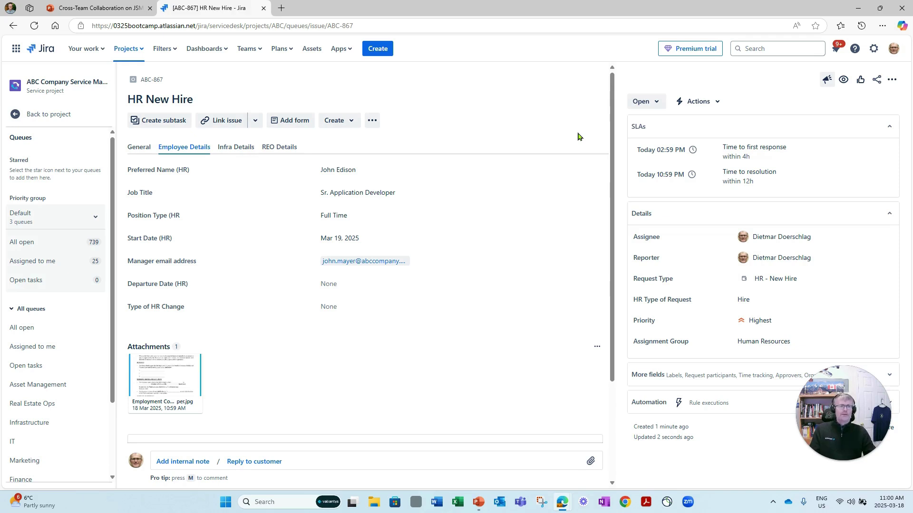
pyautogui.click(660, 105)
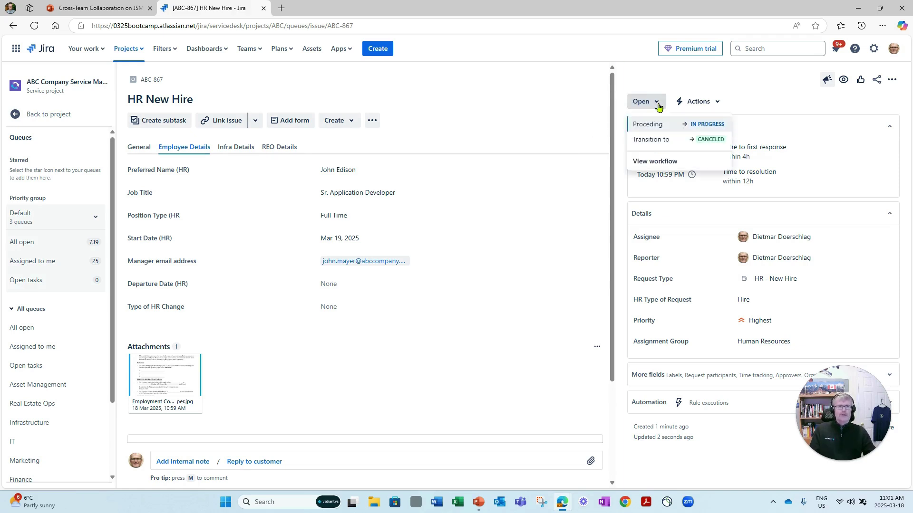
pyautogui.click(647, 127)
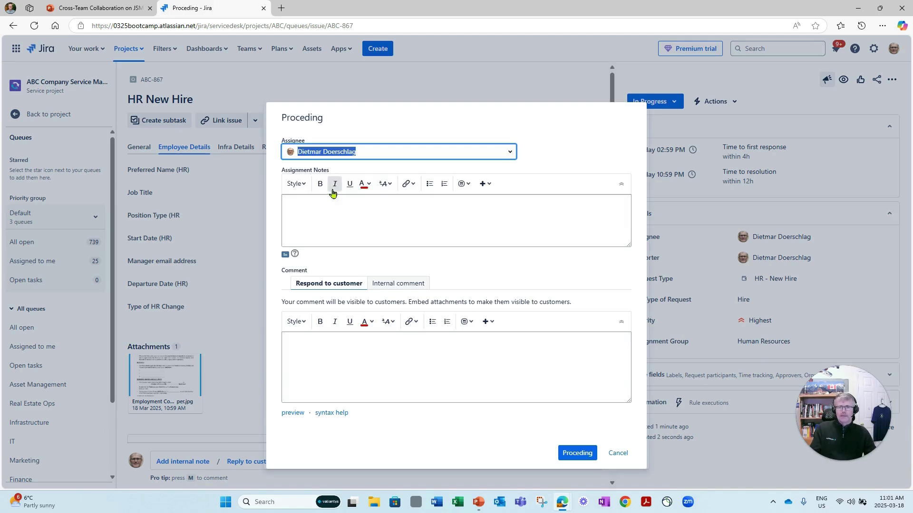
pyautogui.click(325, 218)
pyautogui.write('test')
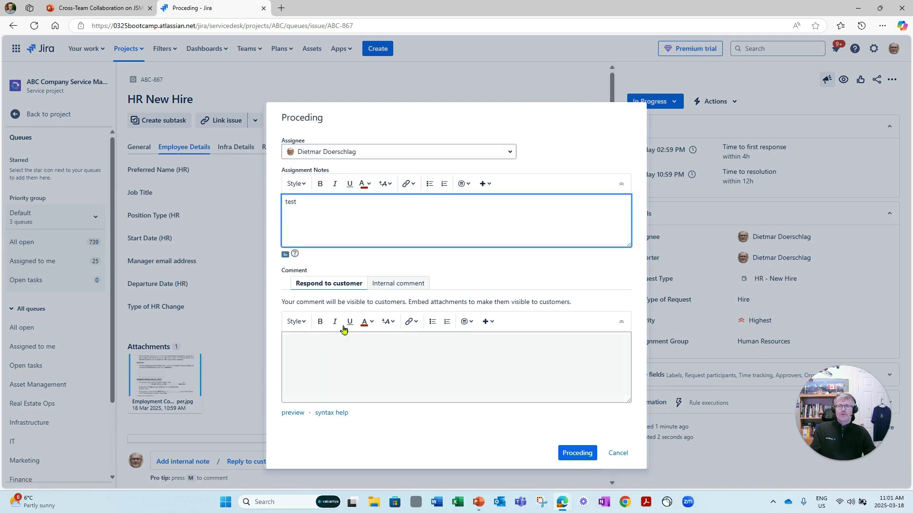
pyautogui.click(397, 283)
pyautogui.click(316, 350)
pyautogui.write('test')
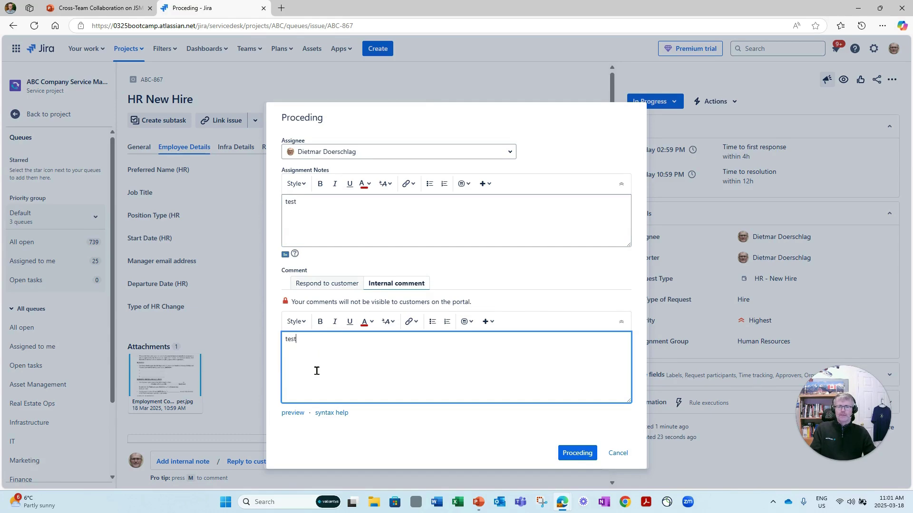
pyautogui.click(580, 454)
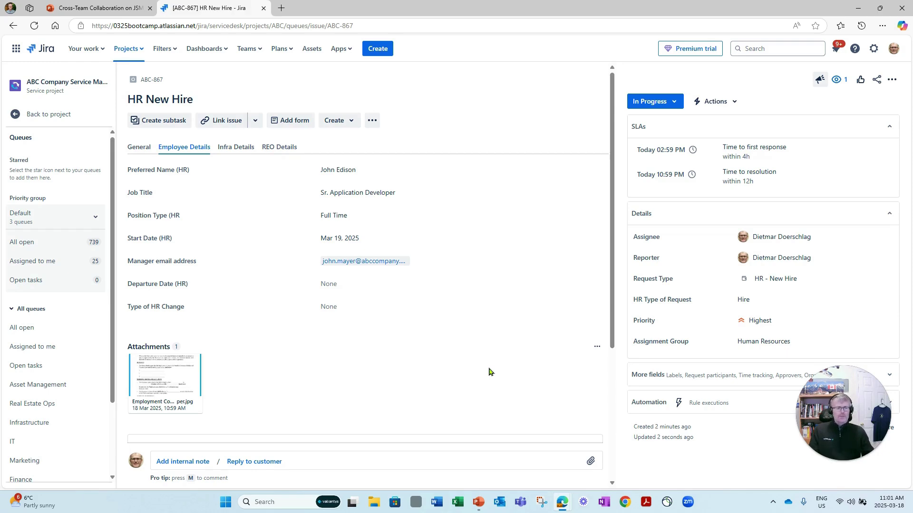
# Step: Review the linked team task issues on the new hire ticket
pyautogui.scroll(-1, 379, 363)
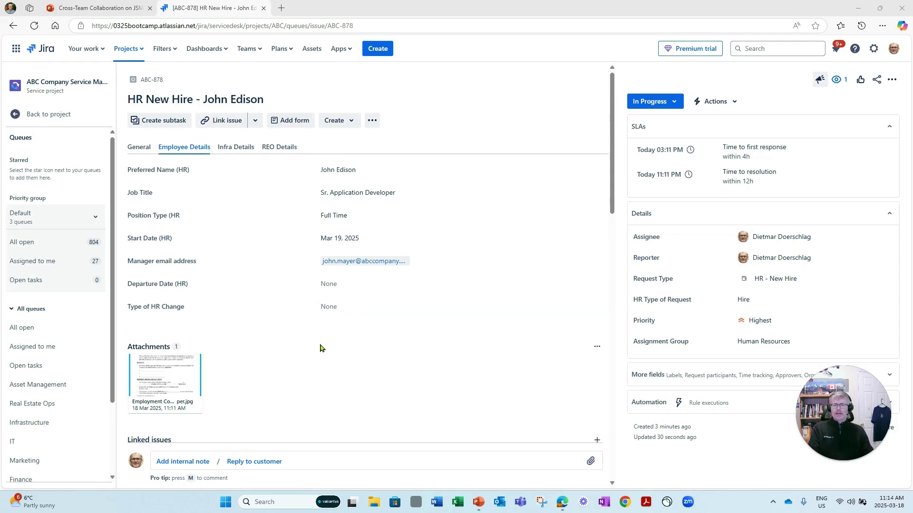
pyautogui.scroll(-2, 323, 345)
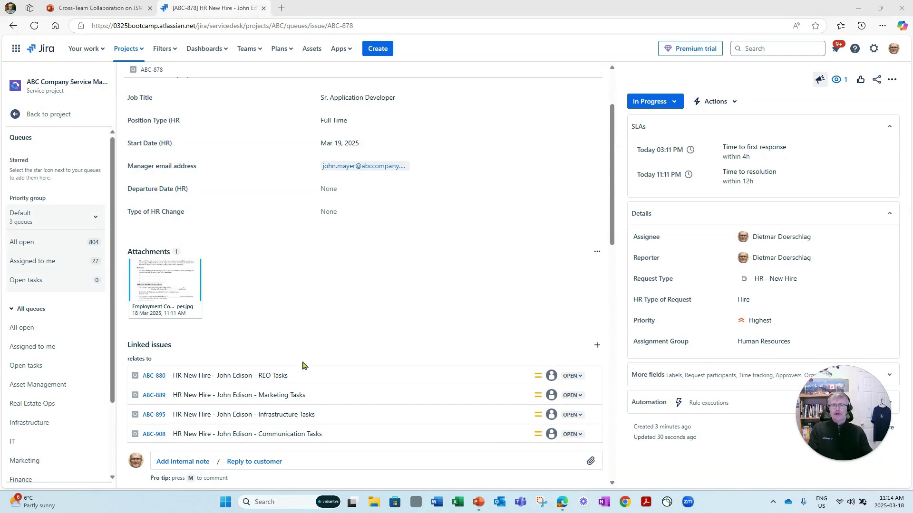
pyautogui.scroll(-2, 302, 366)
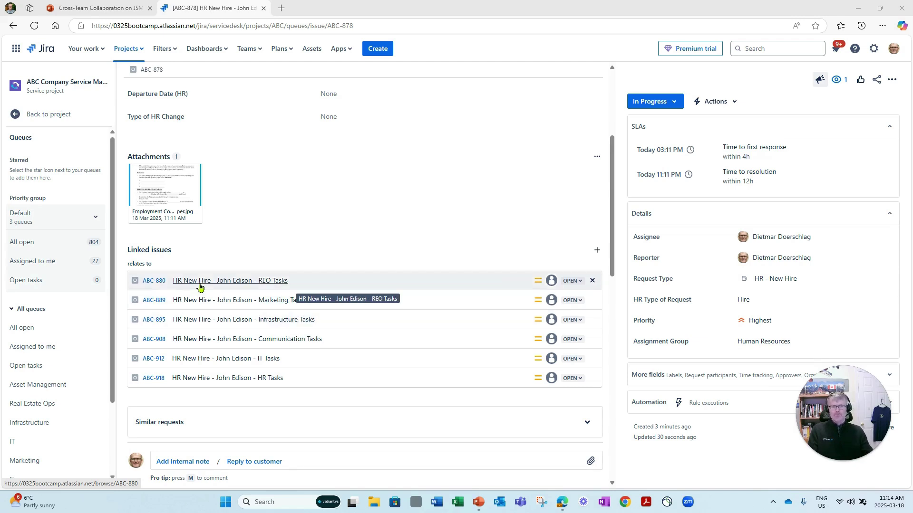
pyautogui.scroll(1, 503, 266)
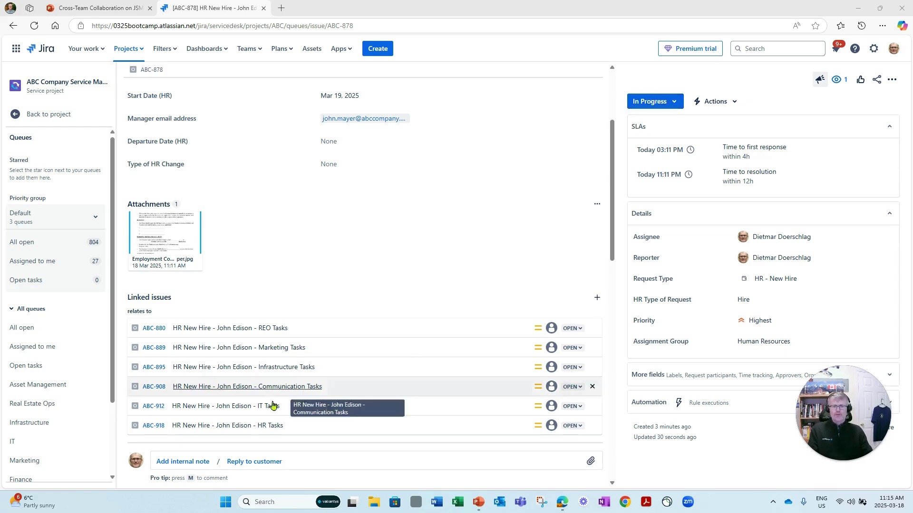
pyautogui.scroll(-1, 223, 361)
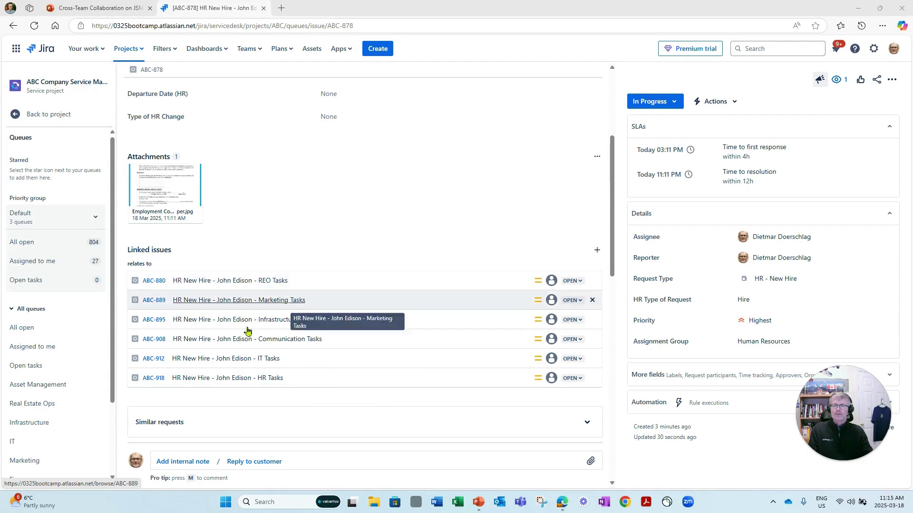
# Step: Open the linked IT Tasks issue in a new browser tab and review its subtasks and linked issue
pyautogui.rightClick(153, 364)
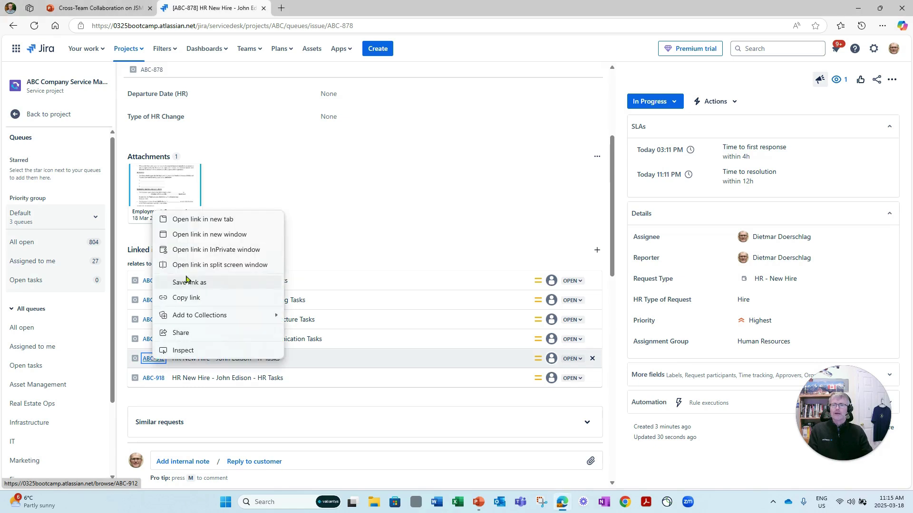
pyautogui.click(202, 220)
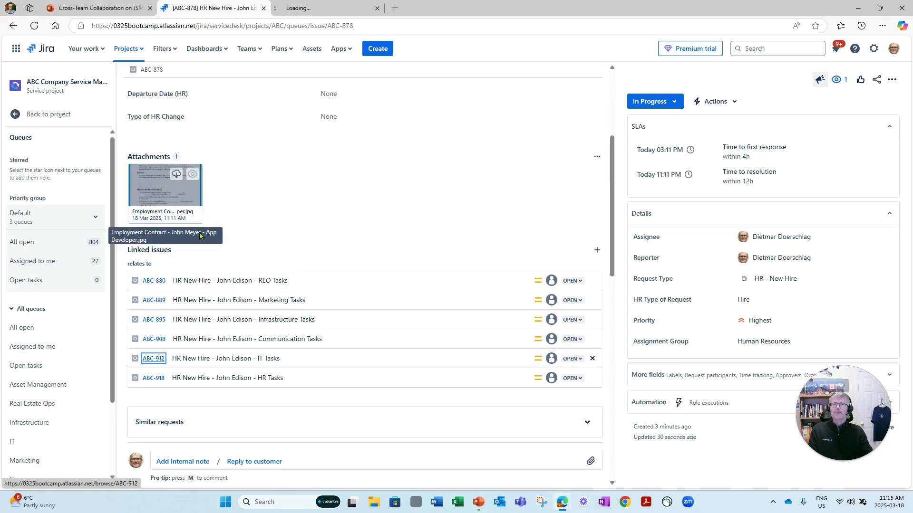
pyautogui.click(305, 11)
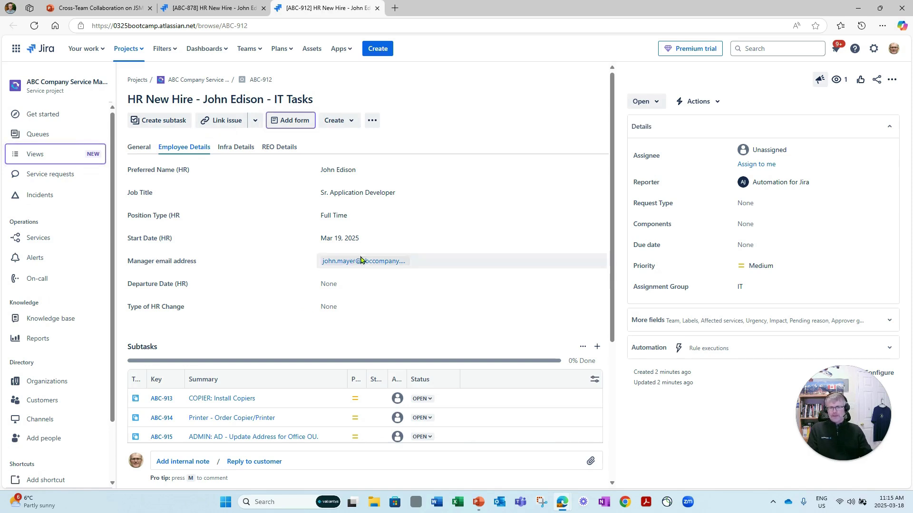
pyautogui.scroll(-2, 480, 385)
pyautogui.scroll(-1, 474, 378)
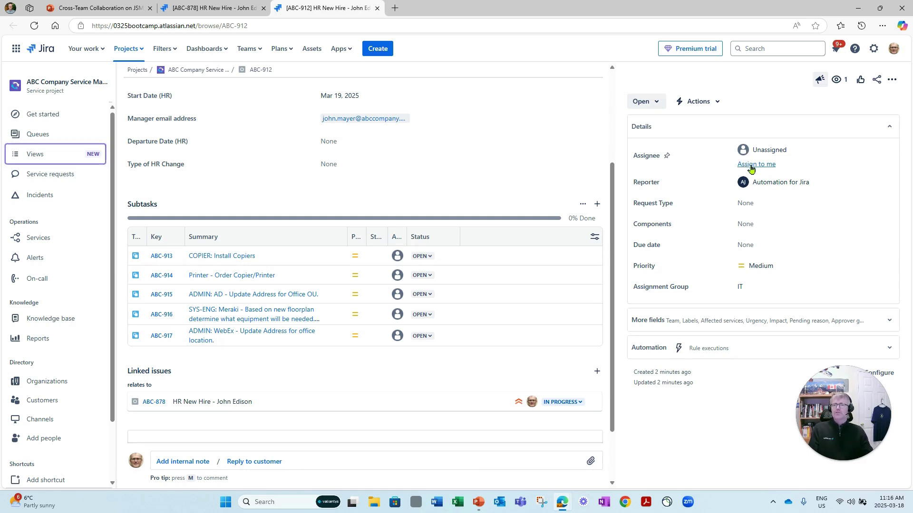
# Step: Show the service project's queues alongside the IT Tasks issue
pyautogui.scroll(-3, 41, 380)
pyautogui.scroll(3, 47, 237)
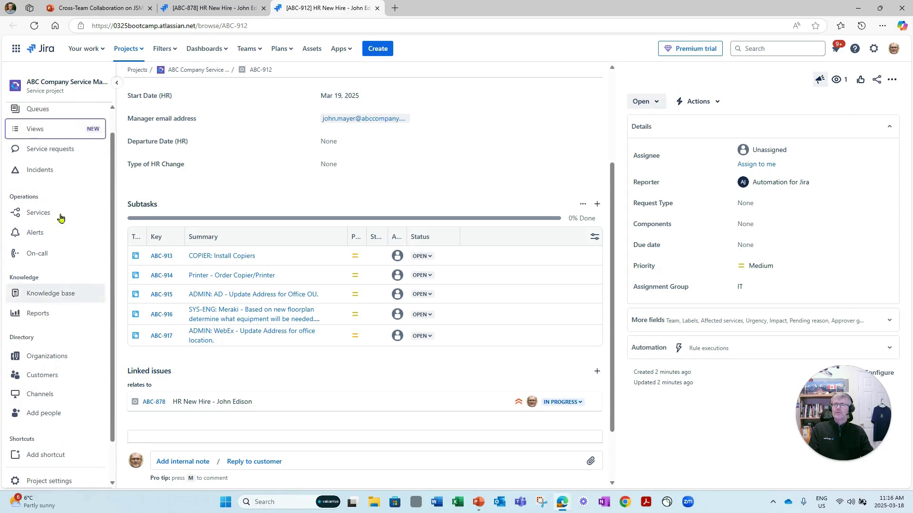
pyautogui.click(59, 133)
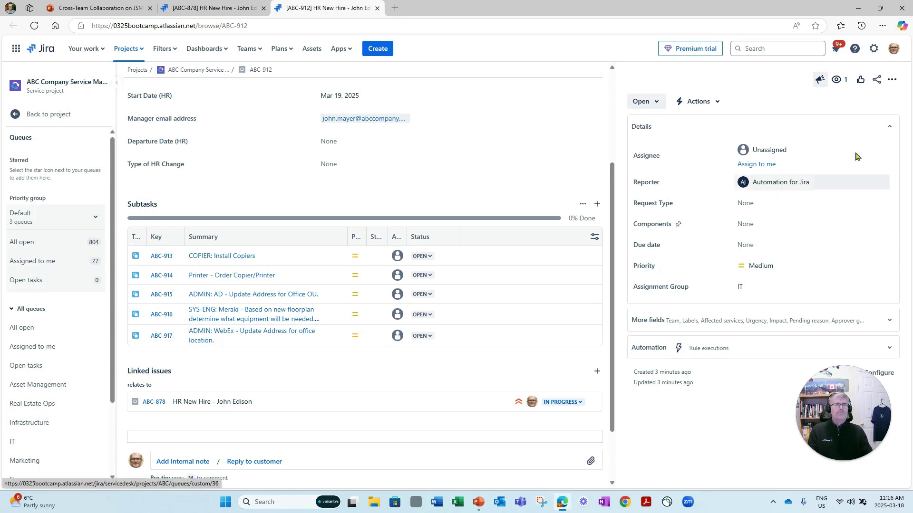
# Step: Assign the IT Tasks issue to yourself and transition it to In Progress
pyautogui.click(756, 167)
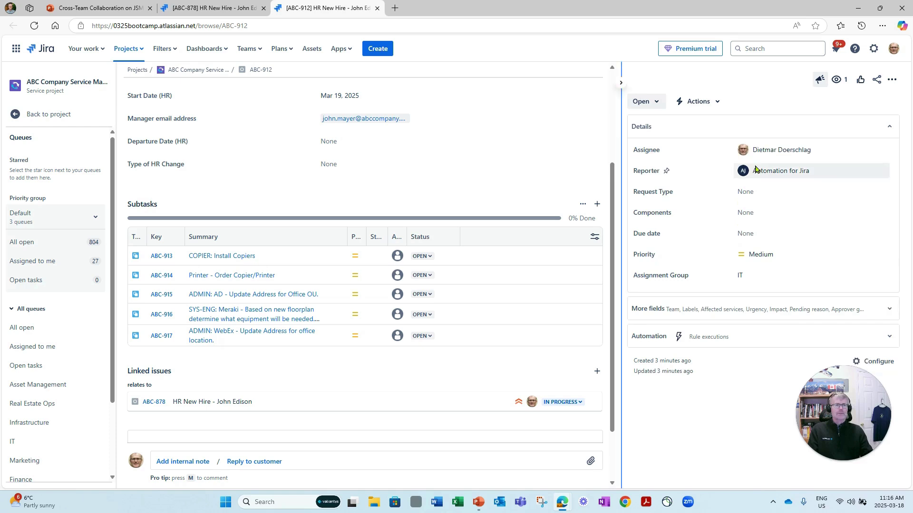
pyautogui.click(658, 102)
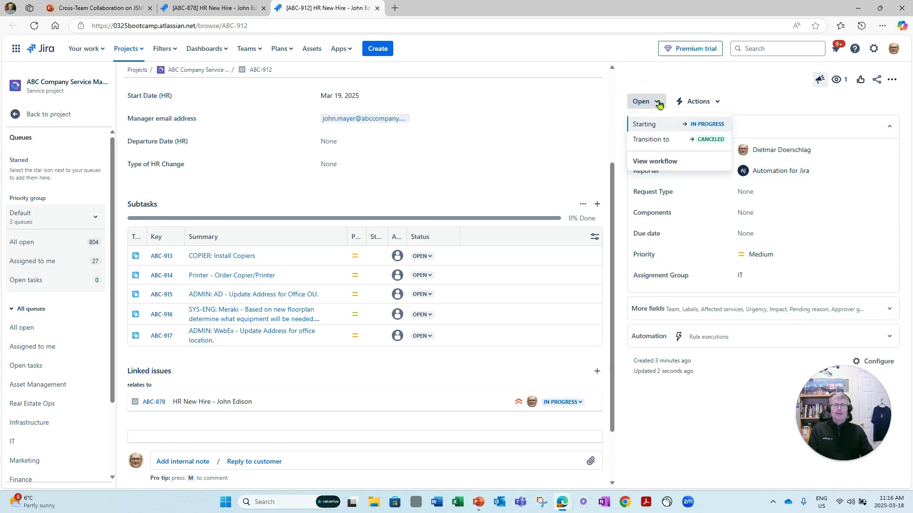
pyautogui.click(659, 125)
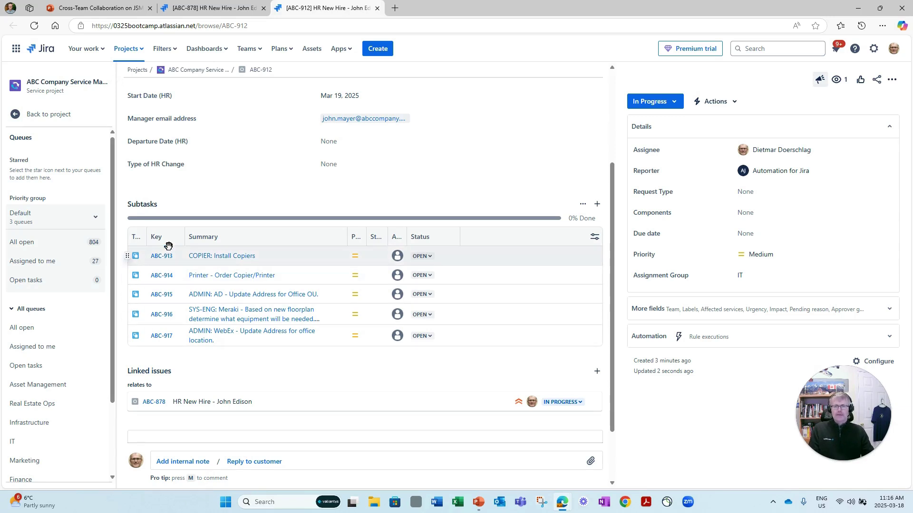
# Step: Transition the "COPIER: Install Copiers" subtask to Done
pyautogui.click(431, 258)
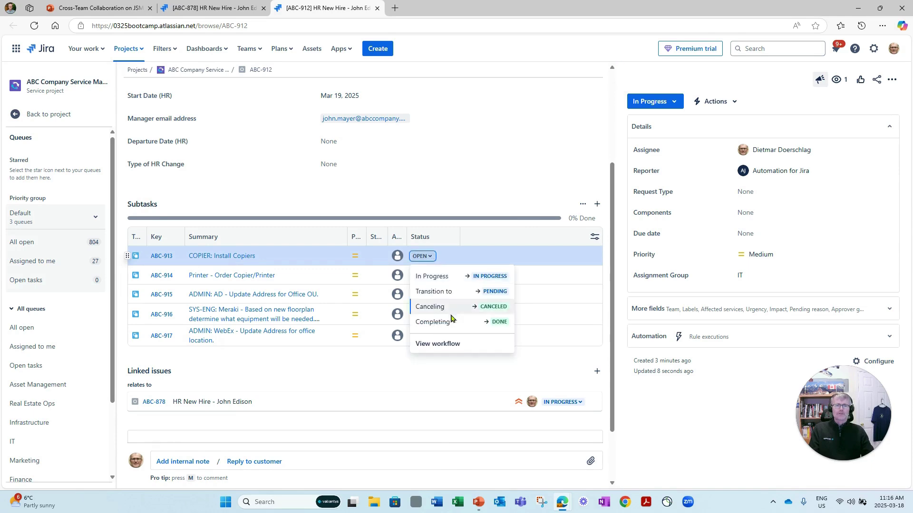
pyautogui.click(437, 322)
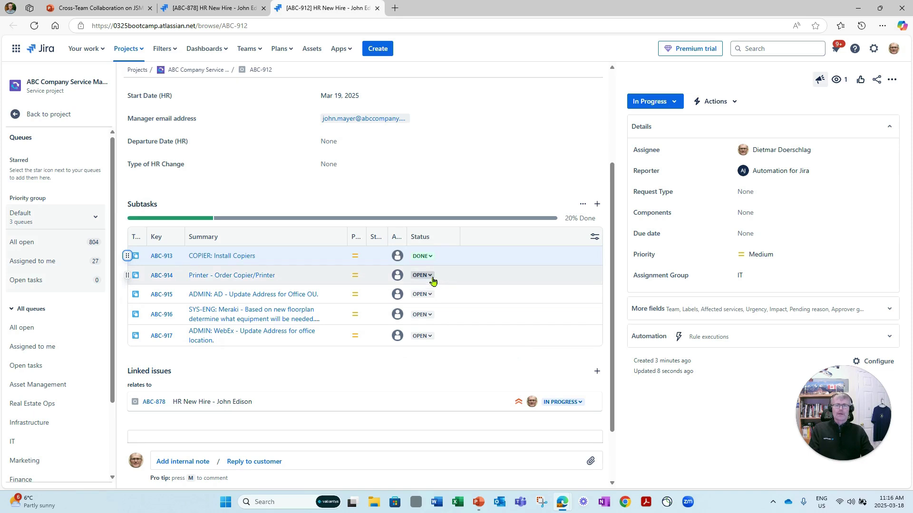
# Step: Transition the "Printer - Order Copier/Printer" subtask to Canceled and the AD address and Meraki equipment subtasks to Done
pyautogui.click(434, 280)
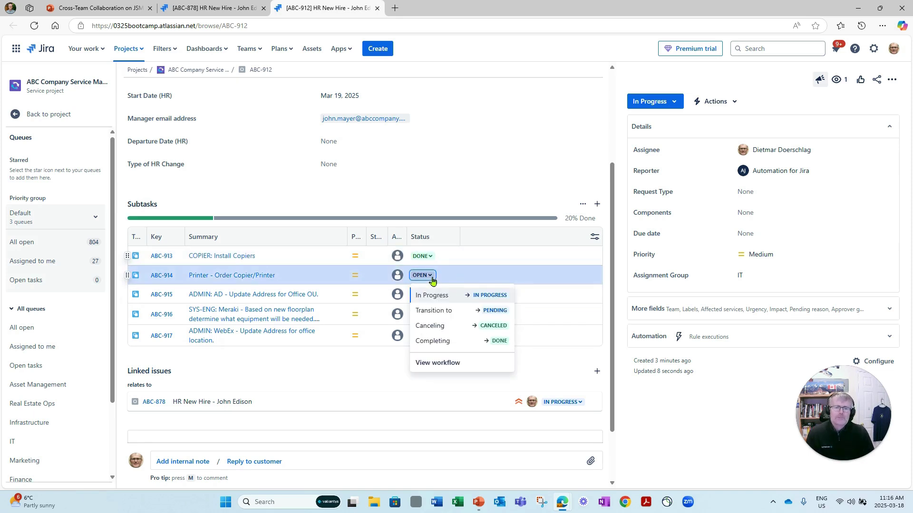
pyautogui.click(429, 326)
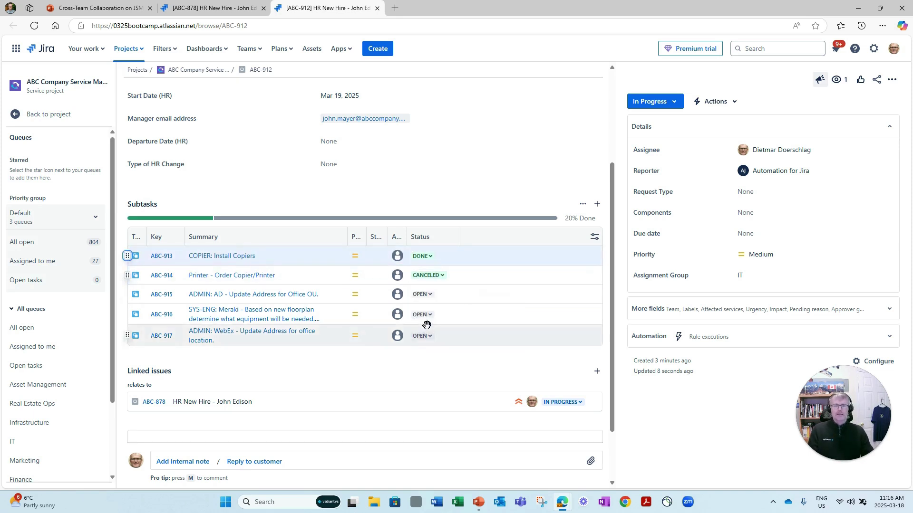
pyautogui.click(431, 296)
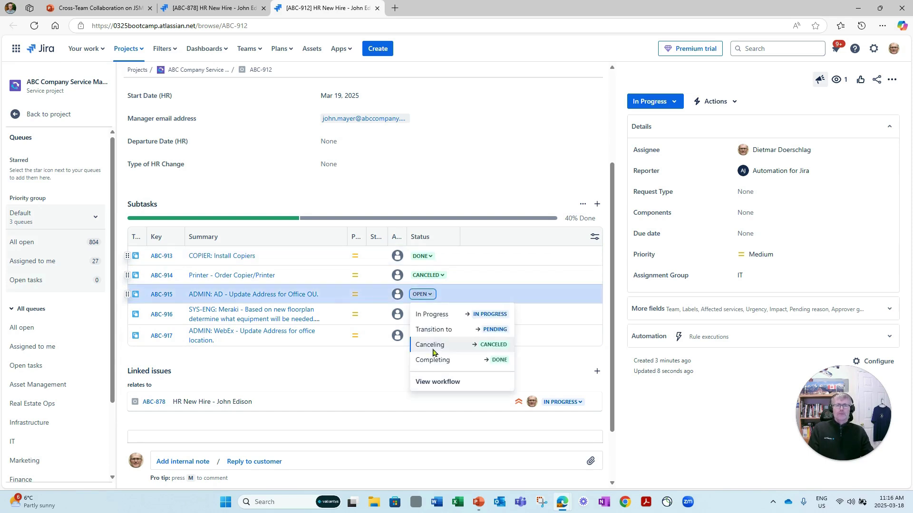
pyautogui.click(435, 360)
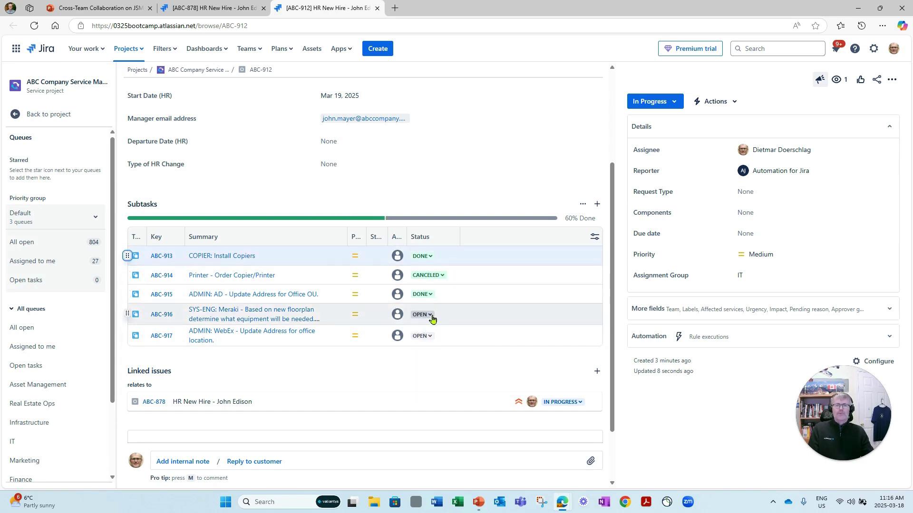
pyautogui.click(431, 314)
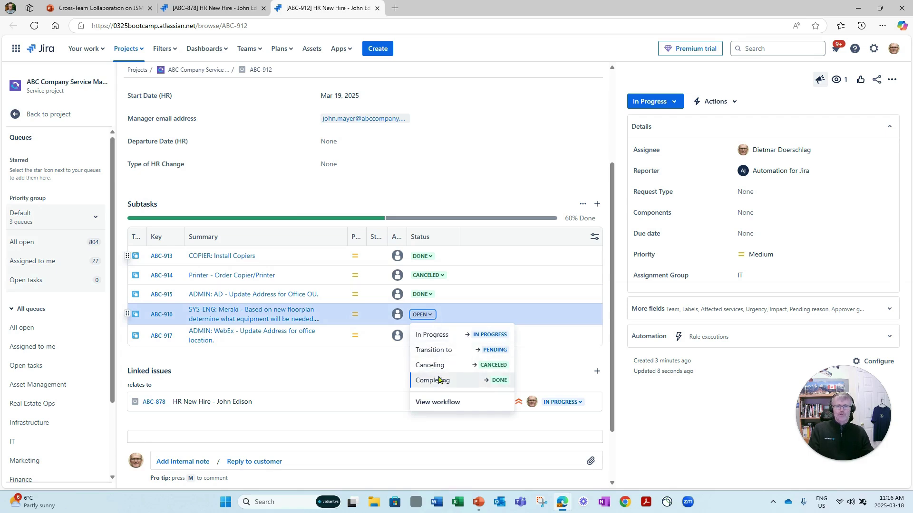
pyautogui.click(436, 381)
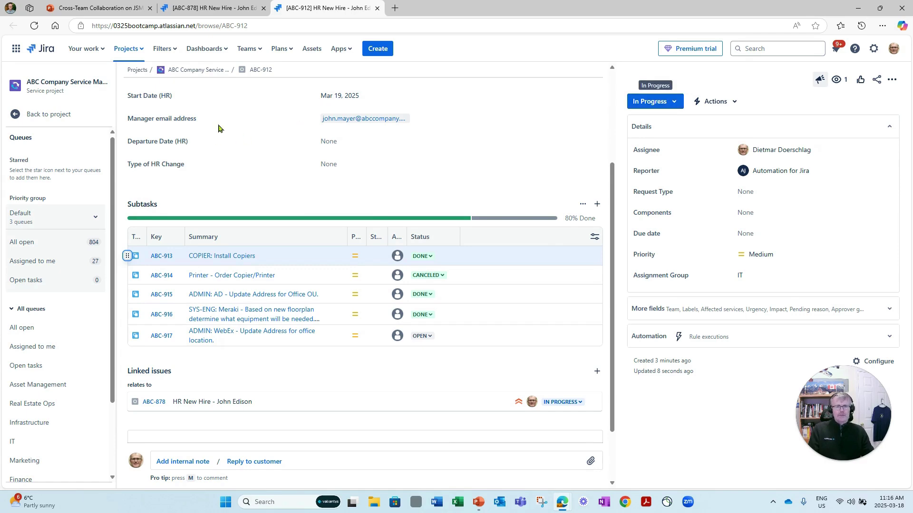
# Step: Check the IT Tasks issue's available transitions, and transition its remaining WebEx address subtask to Done
pyautogui.click(674, 104)
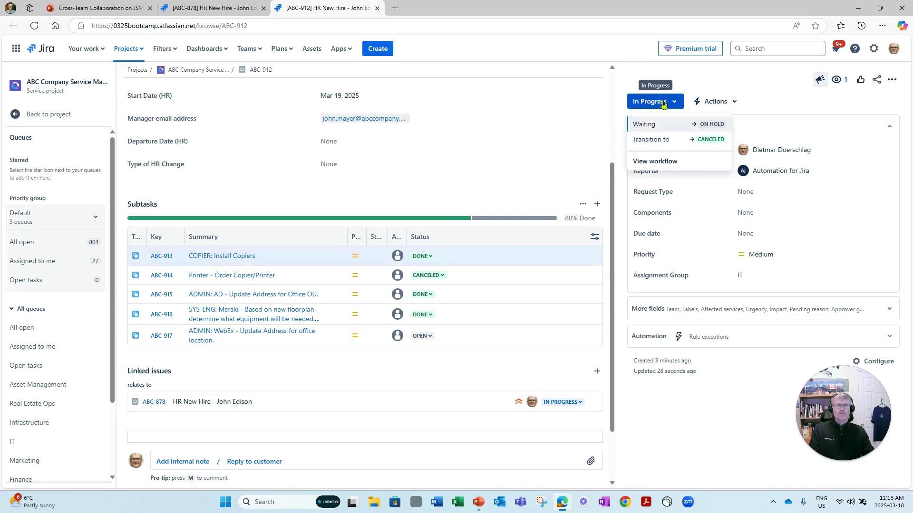
pyautogui.click(429, 337)
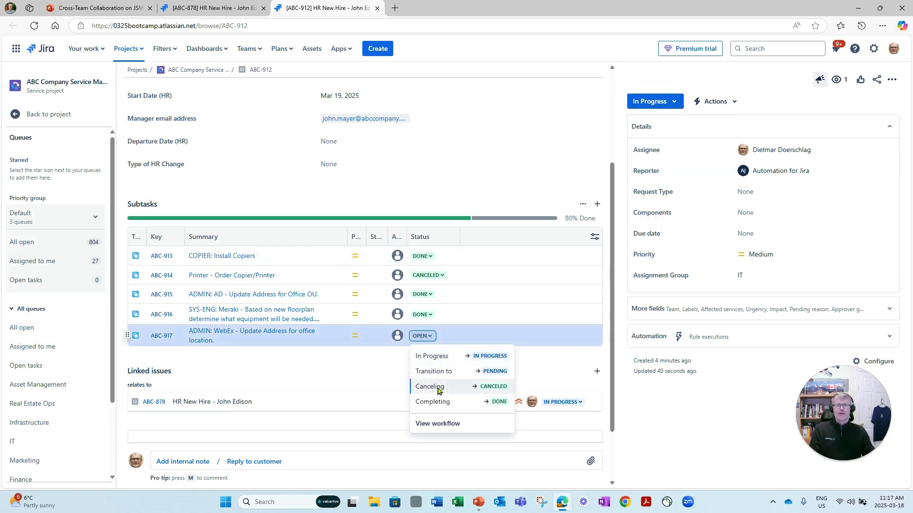
pyautogui.click(436, 402)
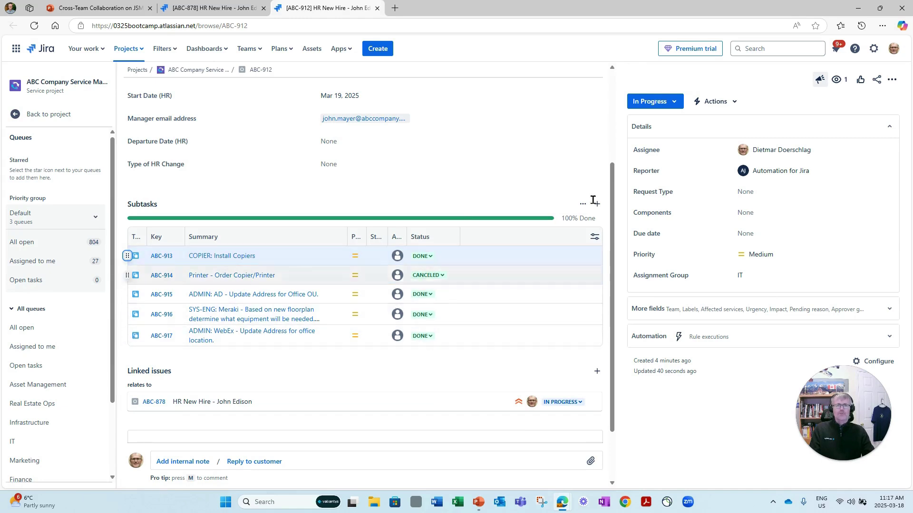
# Step: Transition the IT Tasks issue to Done and on to Closed
pyautogui.click(679, 102)
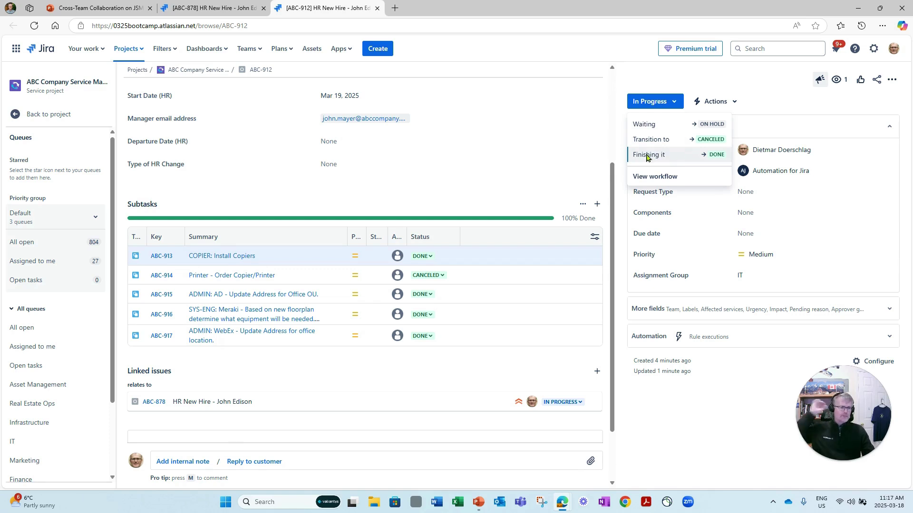
pyautogui.click(645, 156)
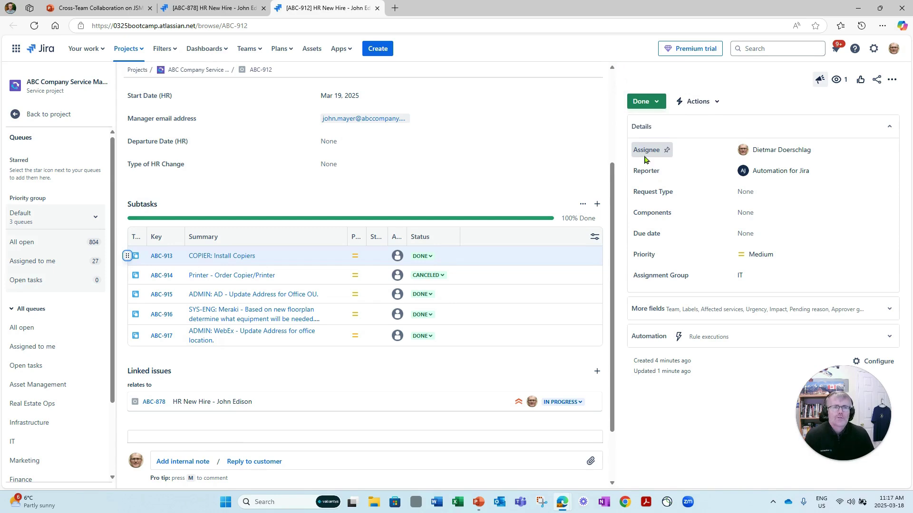
pyautogui.click(661, 102)
pyautogui.click(642, 141)
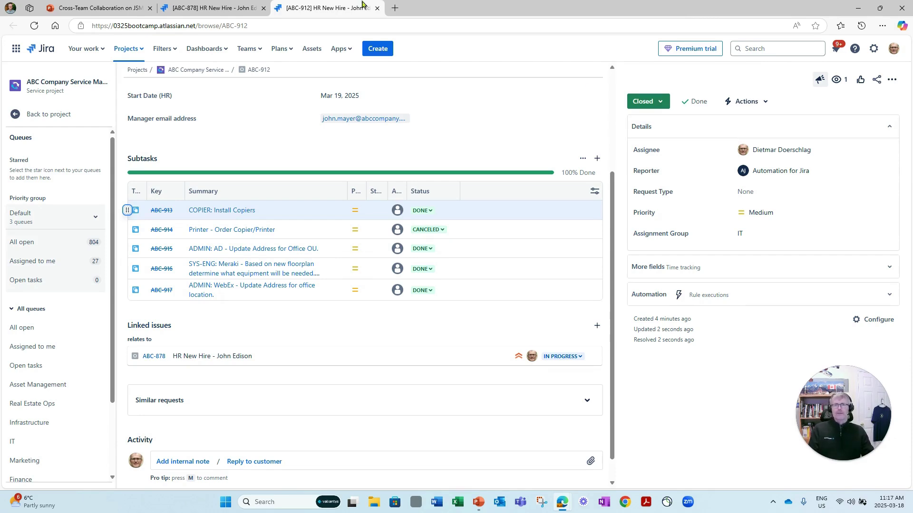
# Step: Return to the parent HR New Hire issue, closing the IT Tasks tab, and refresh it to review its linked issues' statuses
pyautogui.click(376, 9)
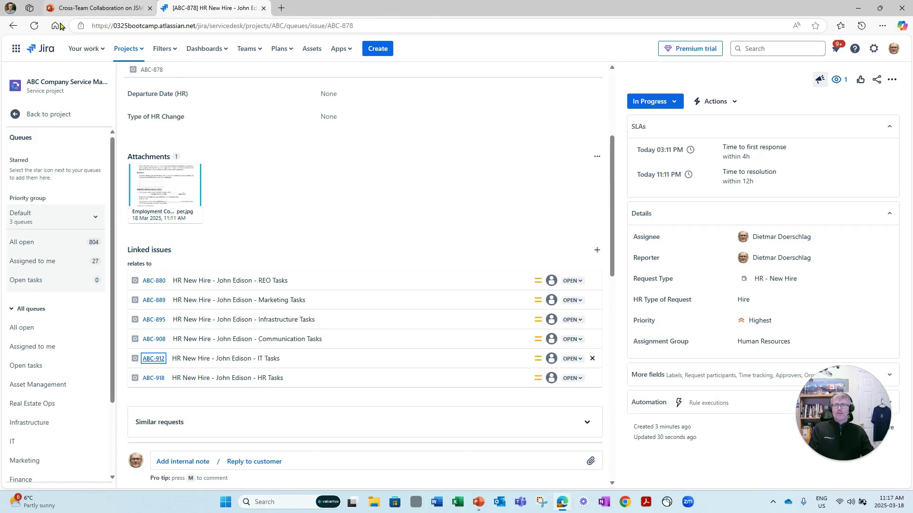
pyautogui.click(34, 26)
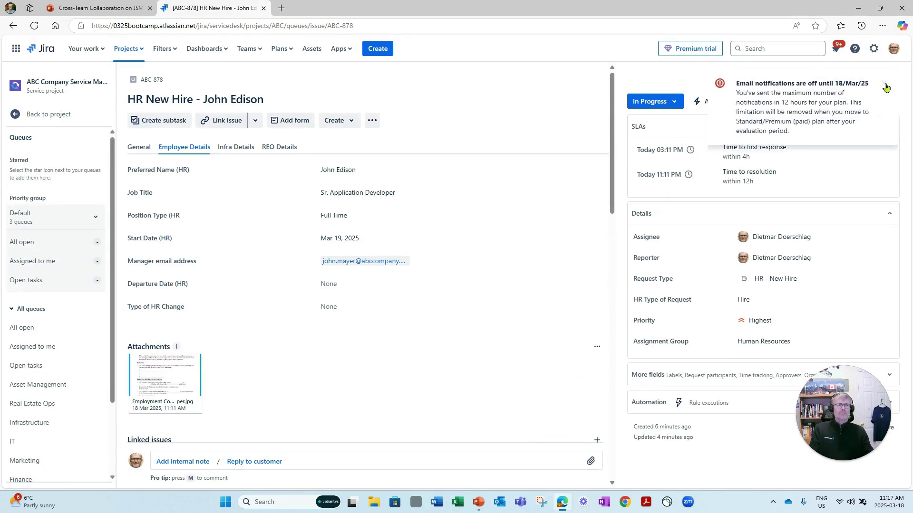
pyautogui.scroll(-3, 388, 334)
pyautogui.scroll(-3, 386, 324)
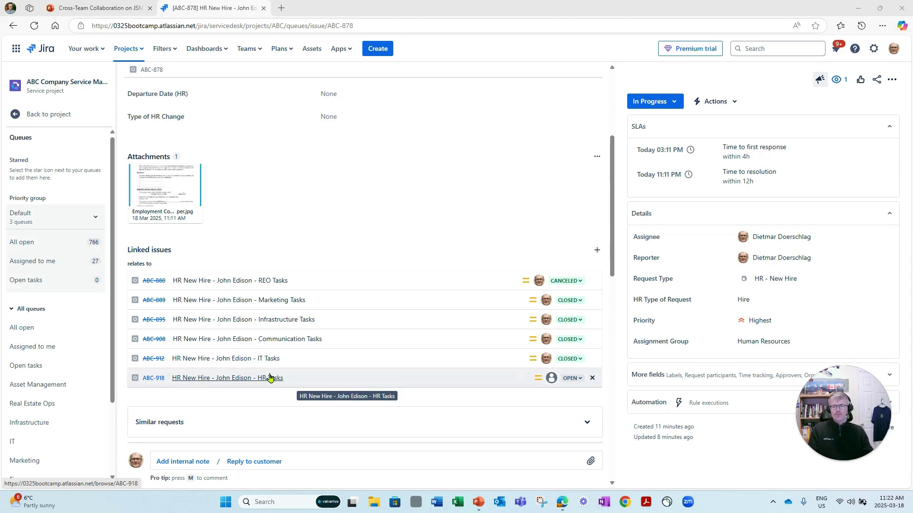
# Step: Open the linked HR Tasks issue in a new browser tab and switch to it
pyautogui.rightClick(150, 383)
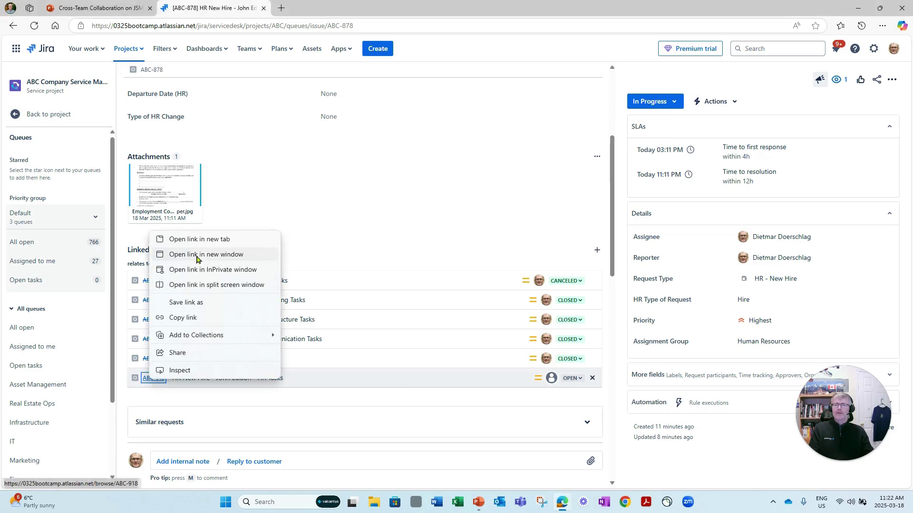
pyautogui.click(203, 239)
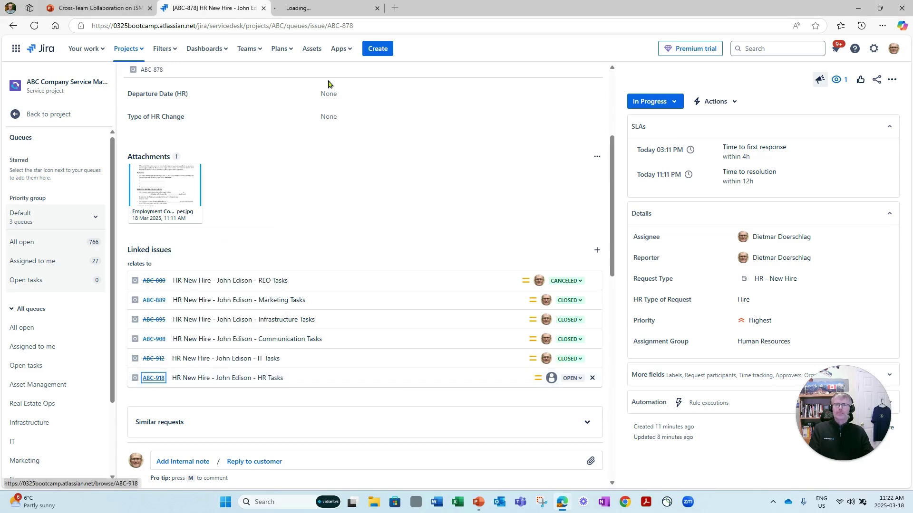
pyautogui.click(303, 11)
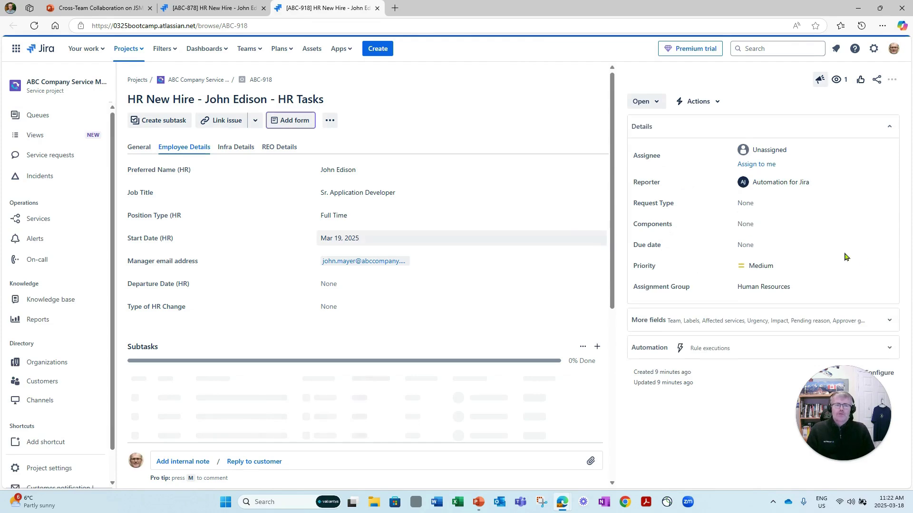
# Step: Assign the HR Tasks issue to yourself and transition it to In Progress
pyautogui.click(758, 164)
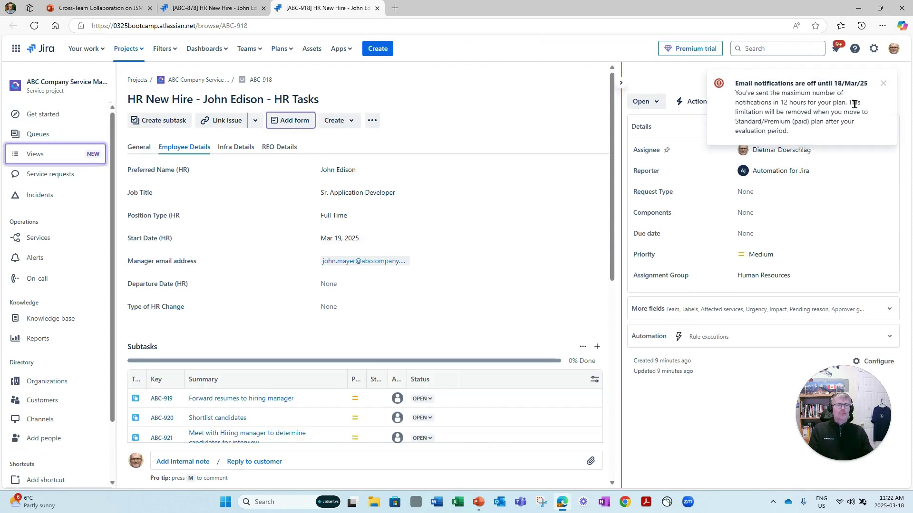
pyautogui.click(881, 85)
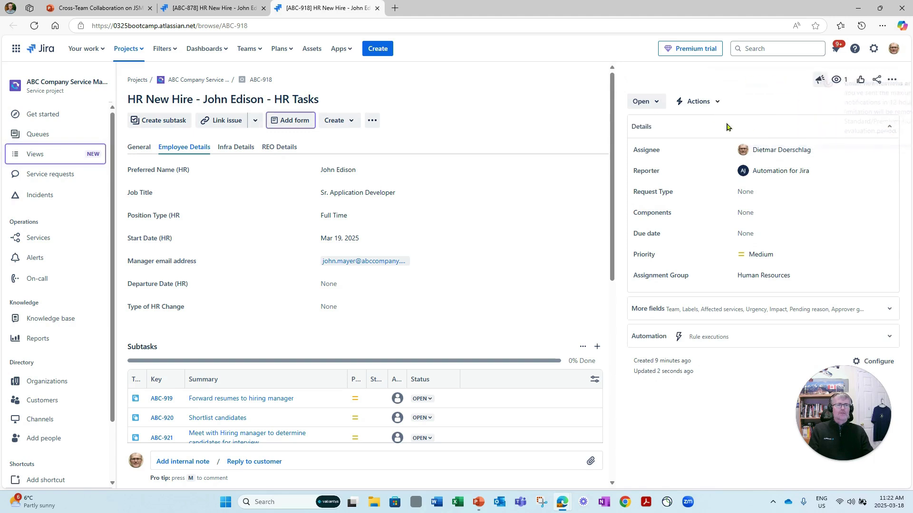
pyautogui.click(658, 105)
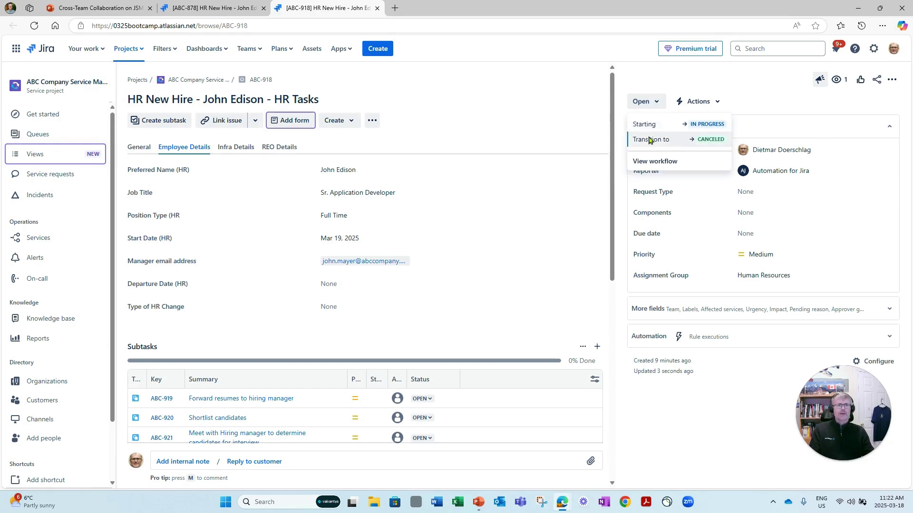
pyautogui.click(644, 124)
# Step: Transition the "Forward resumes to hiring manager" subtask to Done and check the subtask progress bar
pyautogui.scroll(-4, 280, 309)
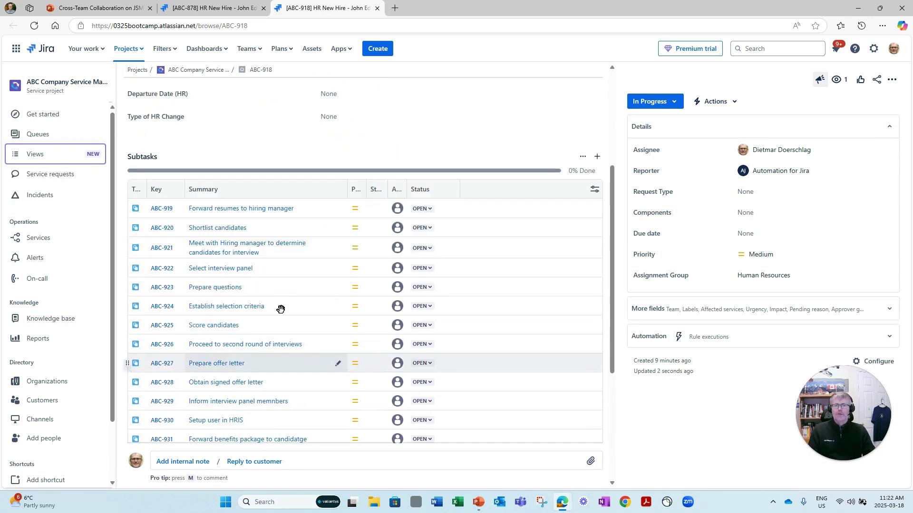
pyautogui.click(430, 210)
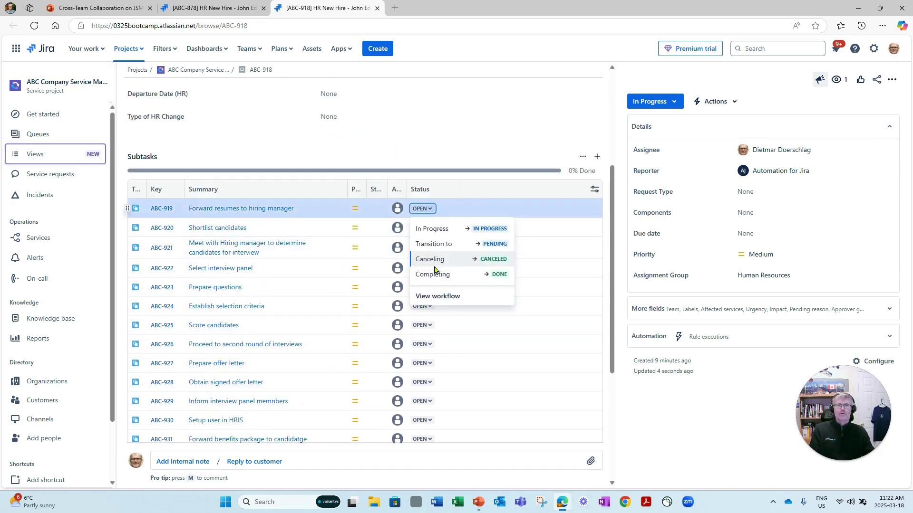
pyautogui.click(422, 274)
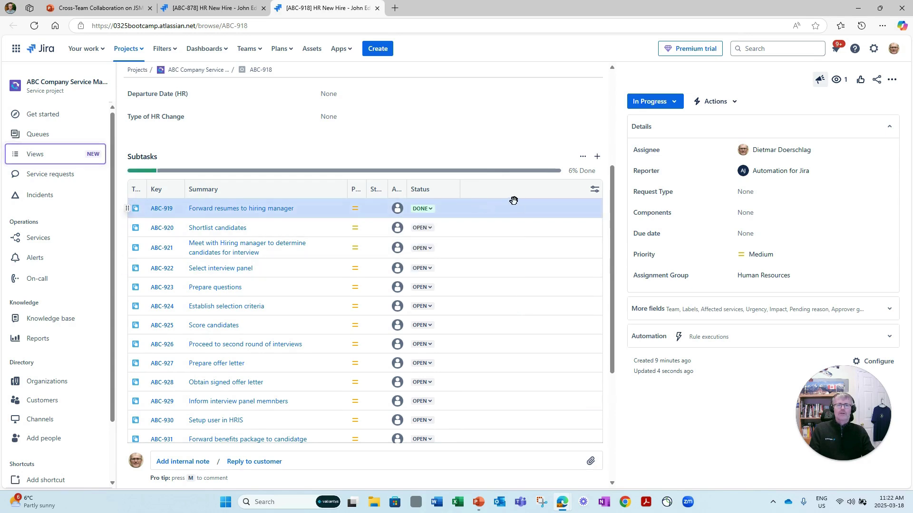
pyautogui.scroll(2, 591, 253)
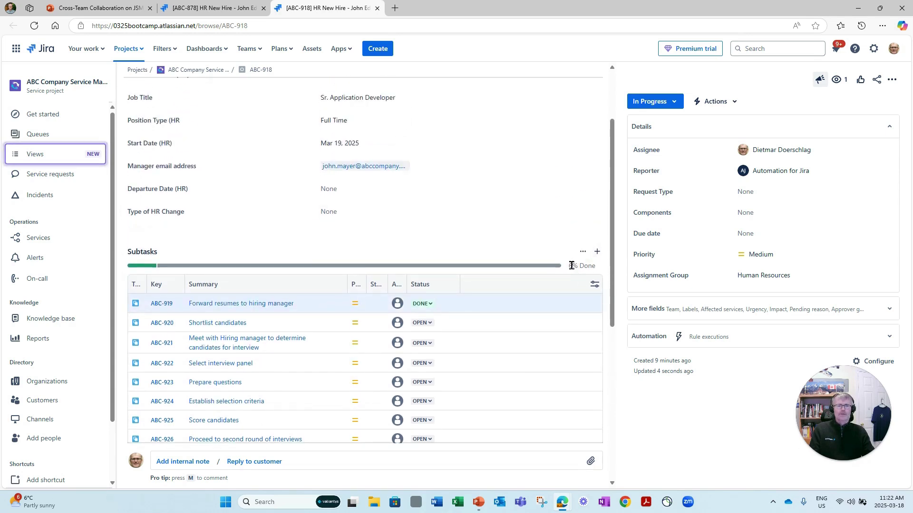
pyautogui.scroll(-3, 235, 349)
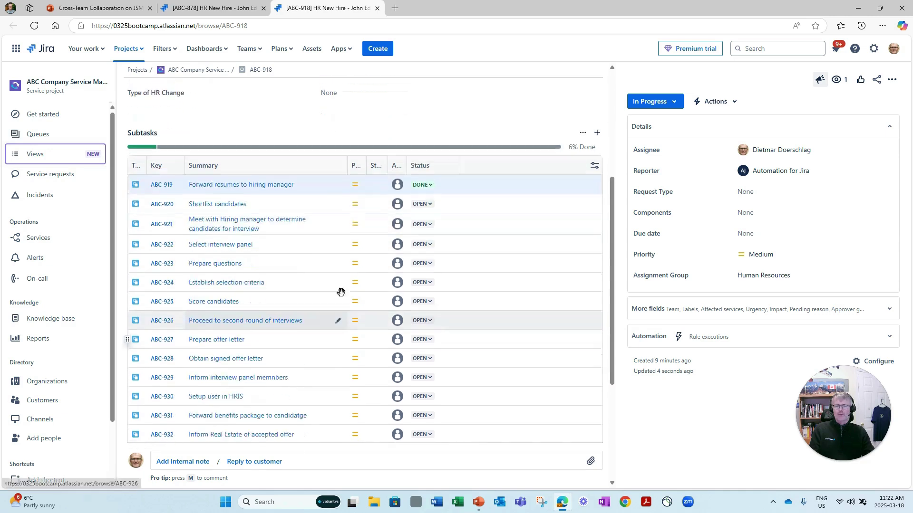
# Step: Transition the "Shortlist candidates" and "Meet with Hiring manager" subtasks to Done and "Select interview panel" to Canceled
pyautogui.click(432, 182)
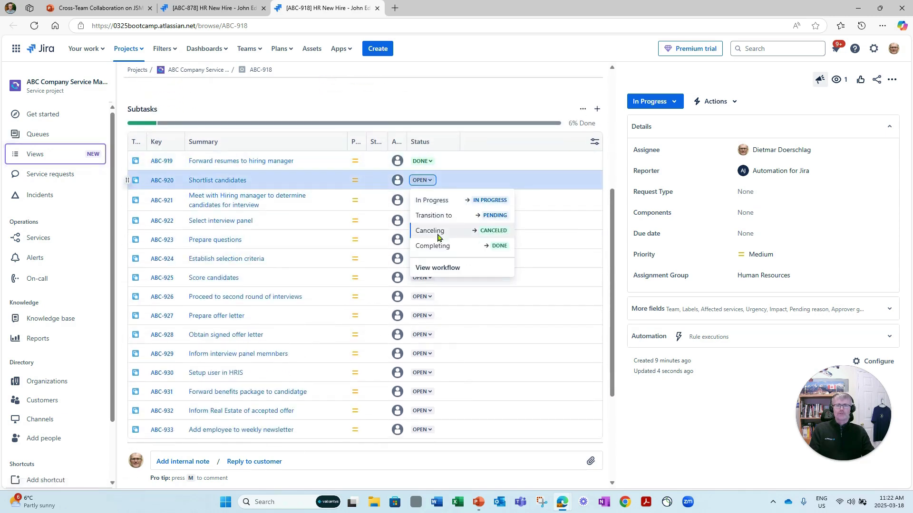
pyautogui.click(436, 245)
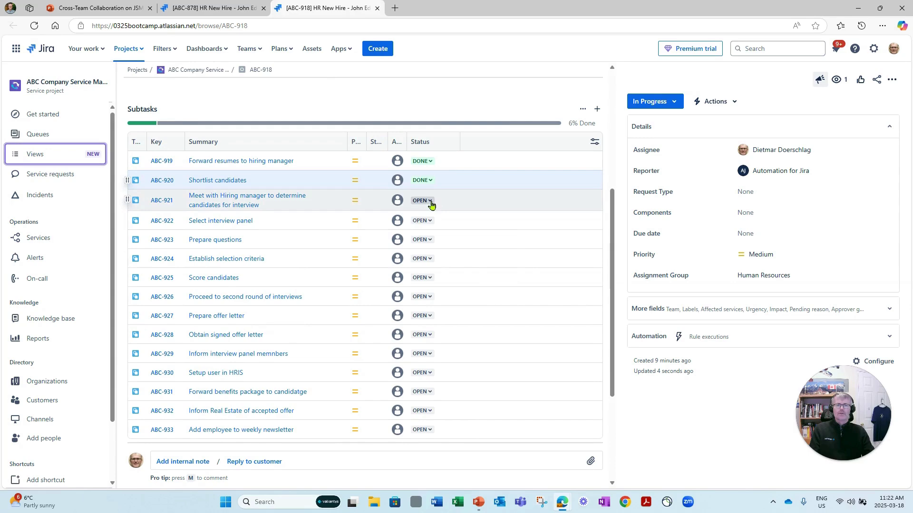
pyautogui.click(431, 201)
pyautogui.click(432, 264)
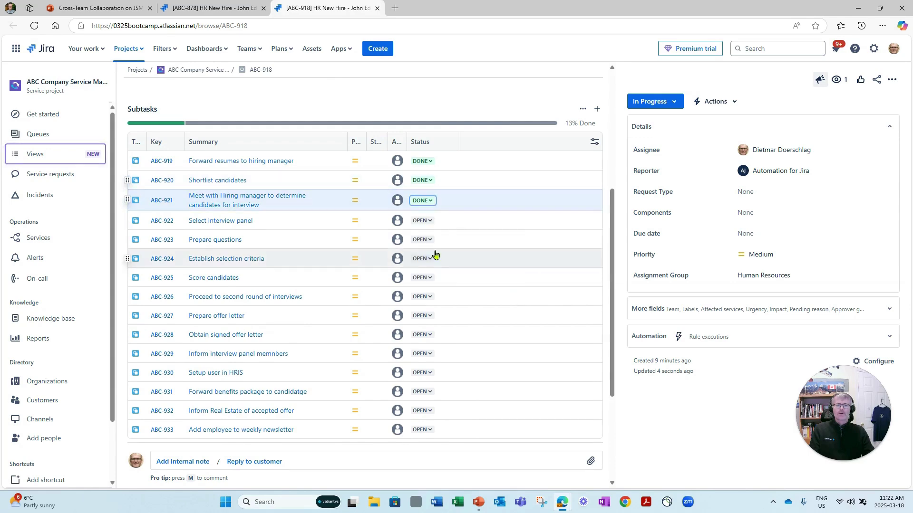
pyautogui.click(429, 221)
pyautogui.click(444, 271)
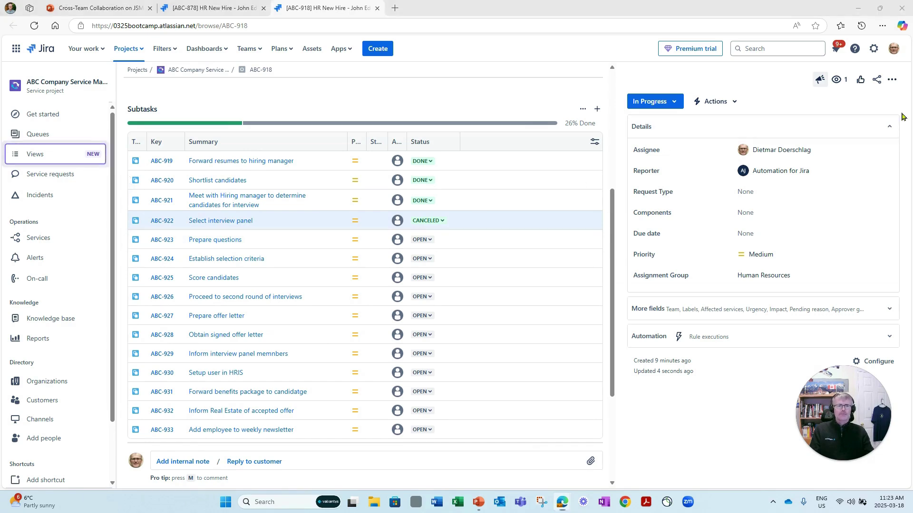
# Step: Set the Laptop Asset Tag to 1215245 in the HR Tasks issue's Infra Details
pyautogui.scroll(-1, 457, 220)
pyautogui.scroll(3, 457, 219)
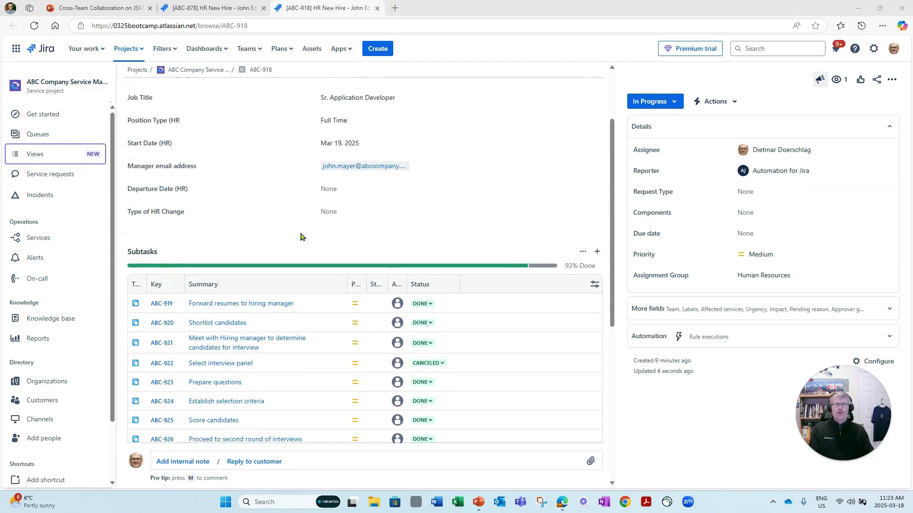
pyautogui.scroll(2, 204, 102)
pyautogui.scroll(1, 219, 122)
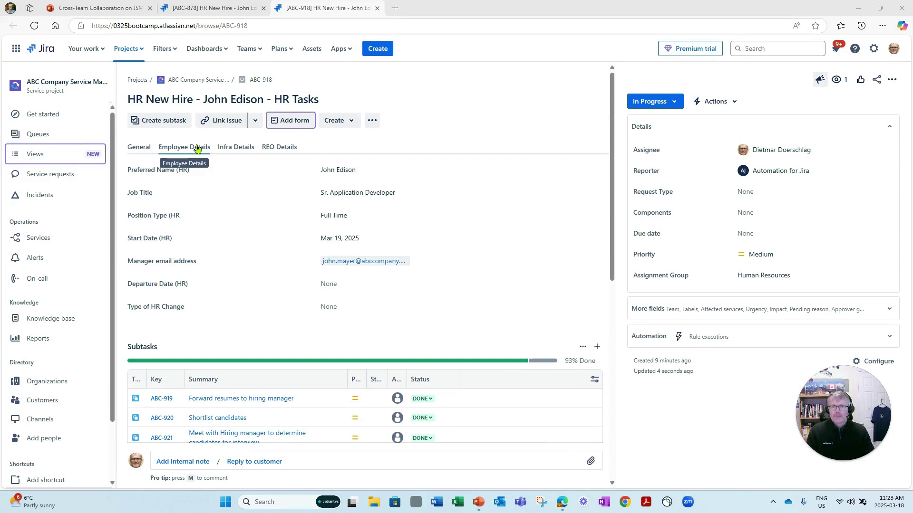
pyautogui.click(233, 151)
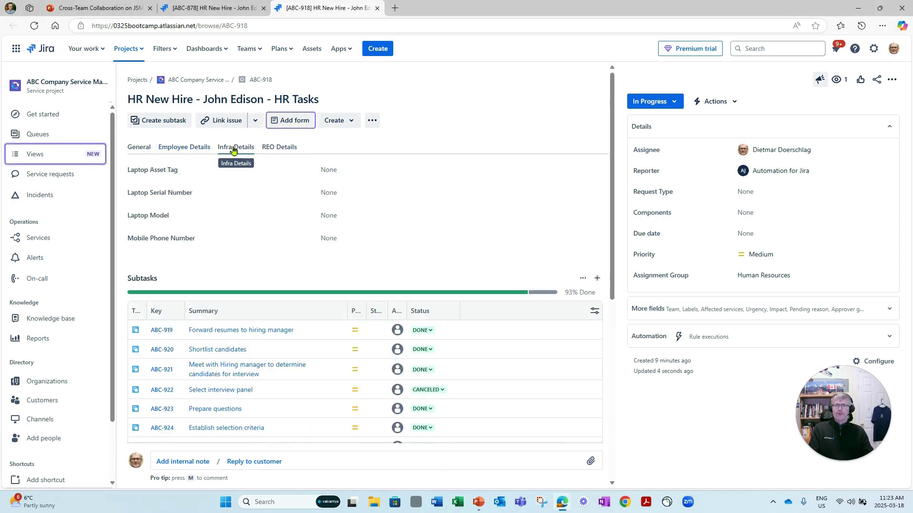
pyautogui.click(337, 172)
pyautogui.write('121524')
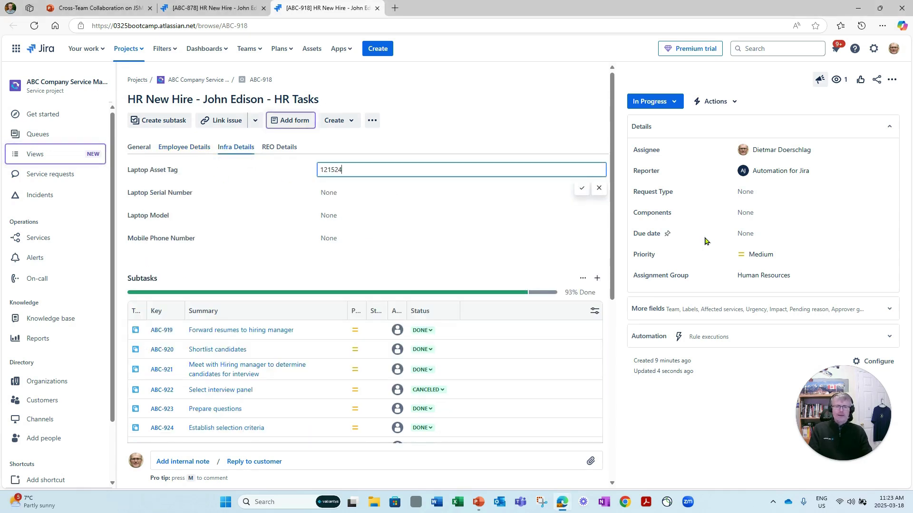
pyautogui.write('5')
# Step: Set the Laptop Serial Number to 7896787 and Laptop Model to HP EliteBook 840 G8, and enter the mobile phone number
pyautogui.click(346, 193)
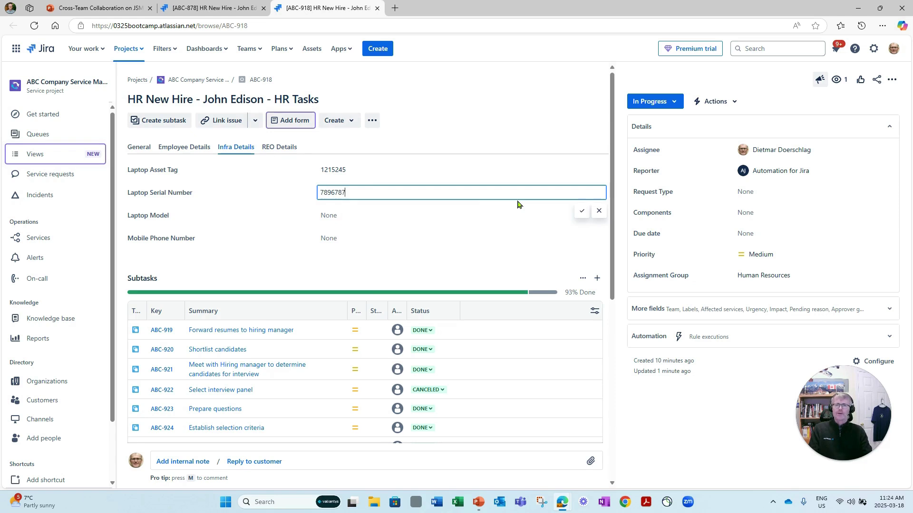
pyautogui.click(342, 216)
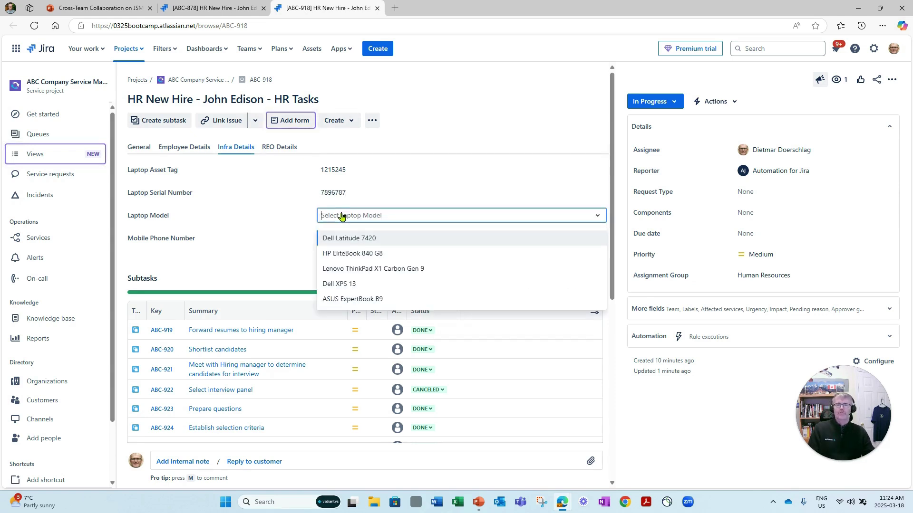
pyautogui.click(340, 253)
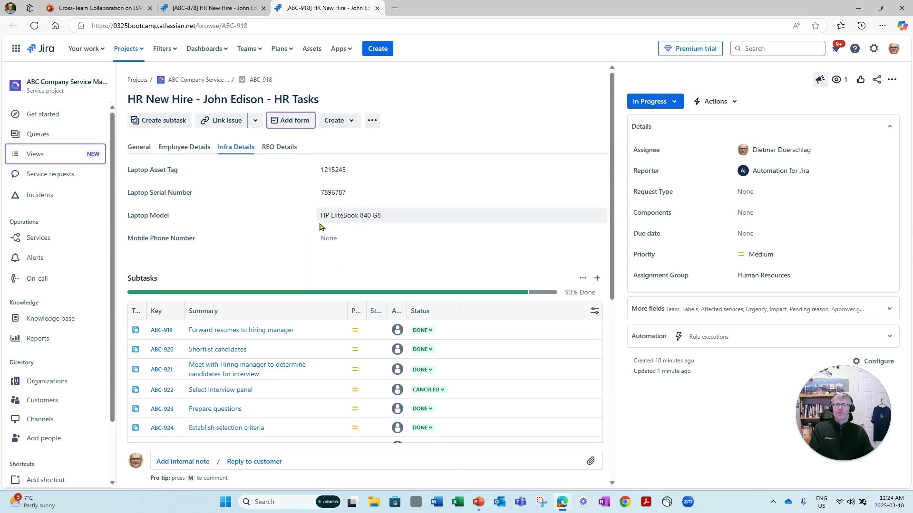
pyautogui.click(342, 237)
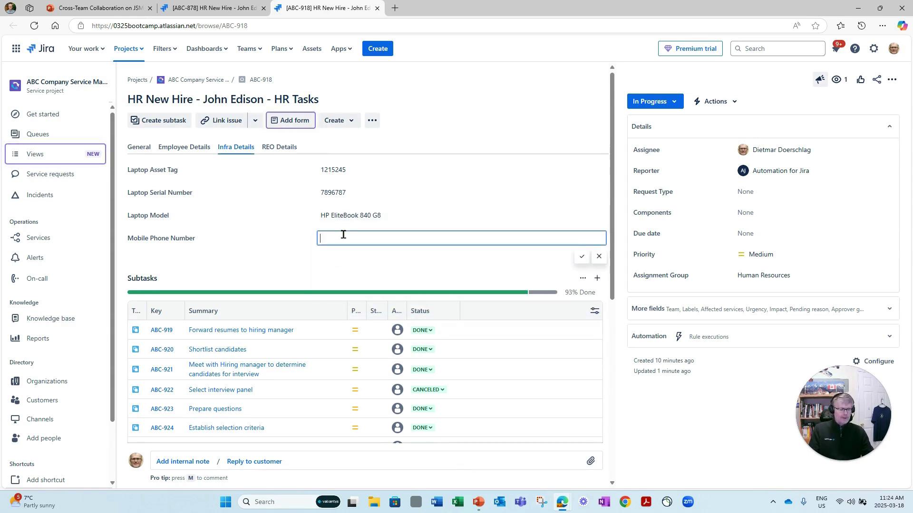
pyautogui.write('3145553666')
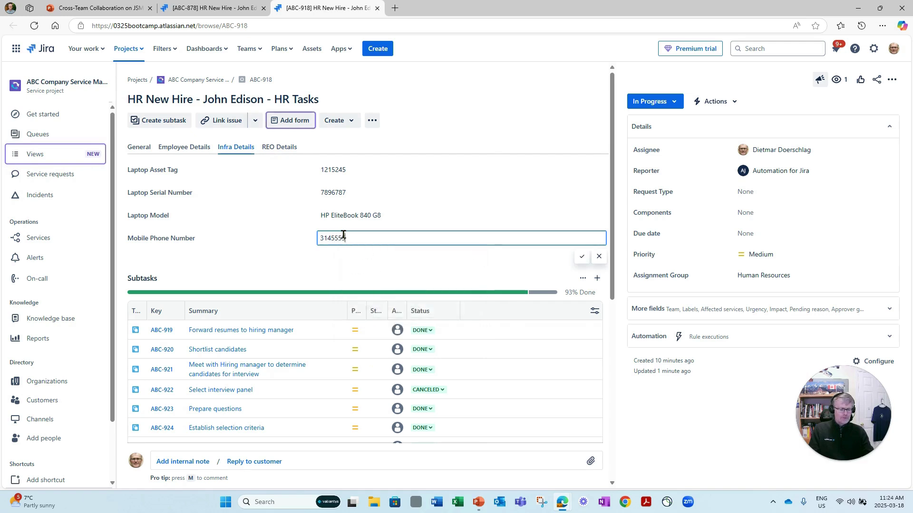
pyautogui.click(582, 259)
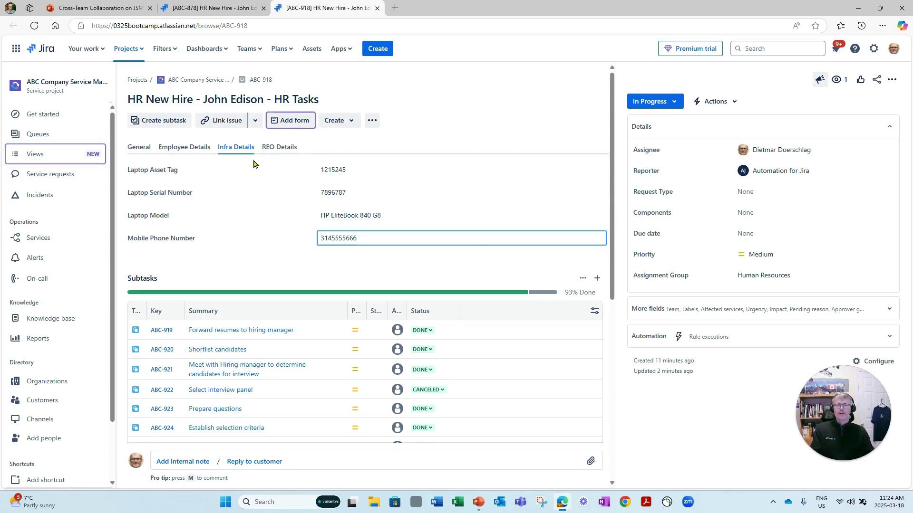
# Step: Check the Employee Details, then set the Office Number to U123 in the HR Tasks issue's REO Details
pyautogui.click(180, 150)
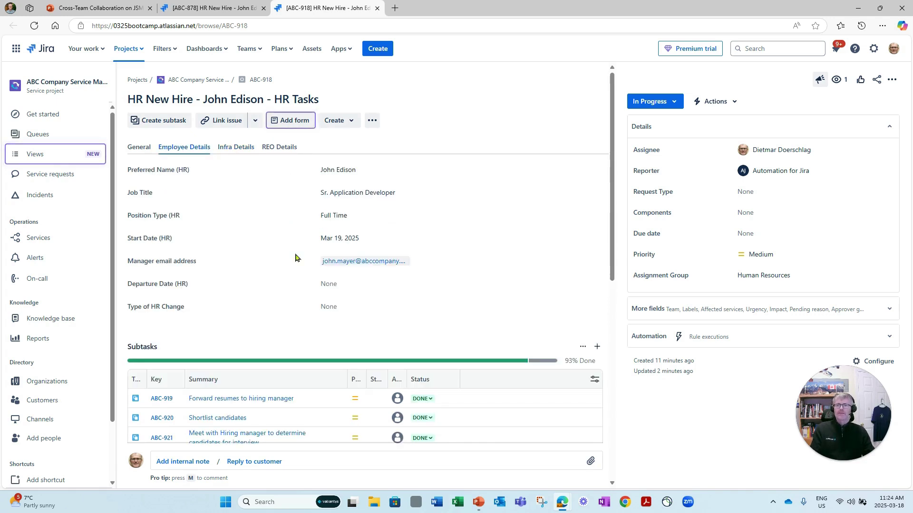
pyautogui.click(273, 149)
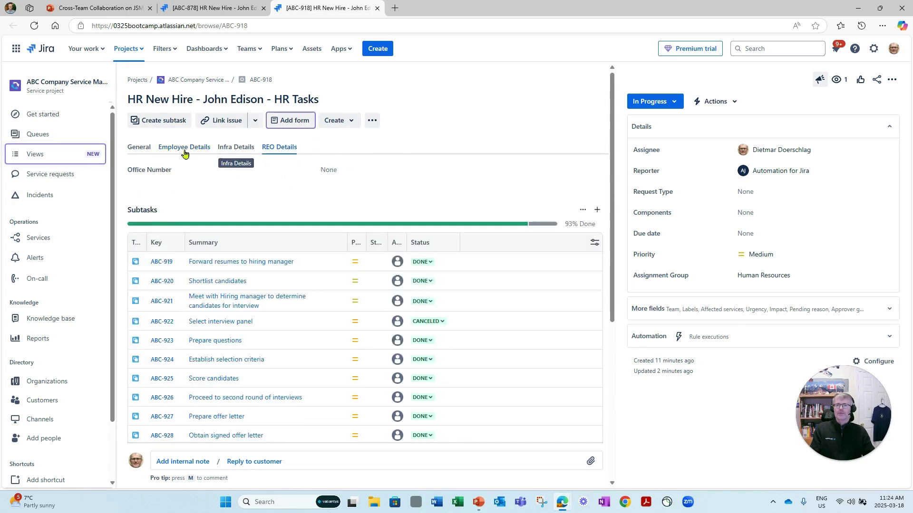
pyautogui.click(339, 170)
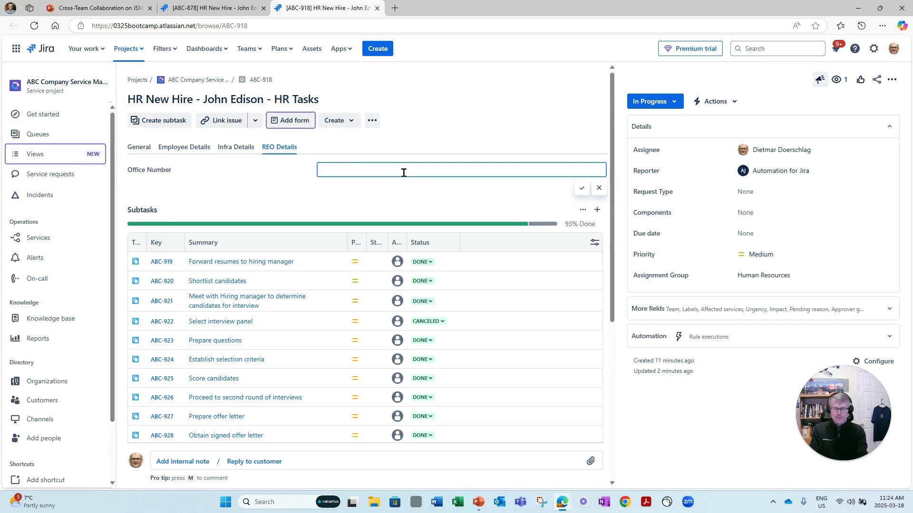
pyautogui.write('U')
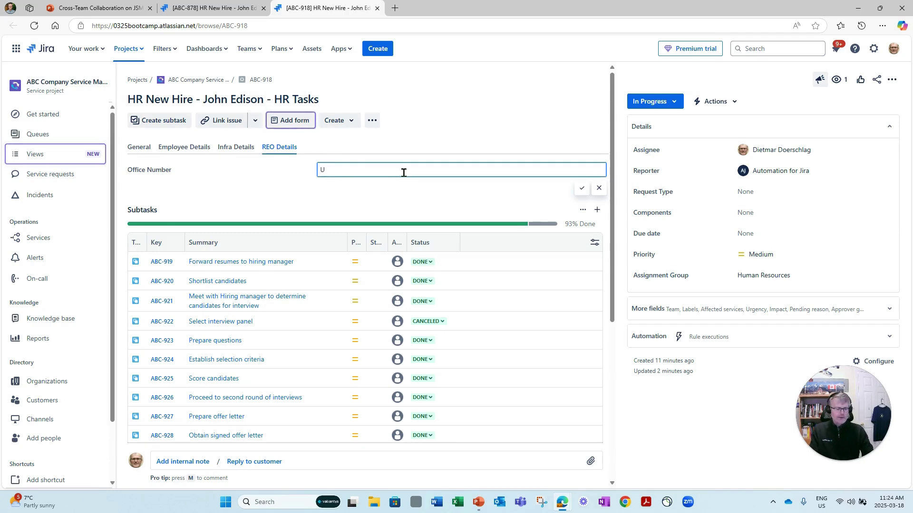
pyautogui.write('123')
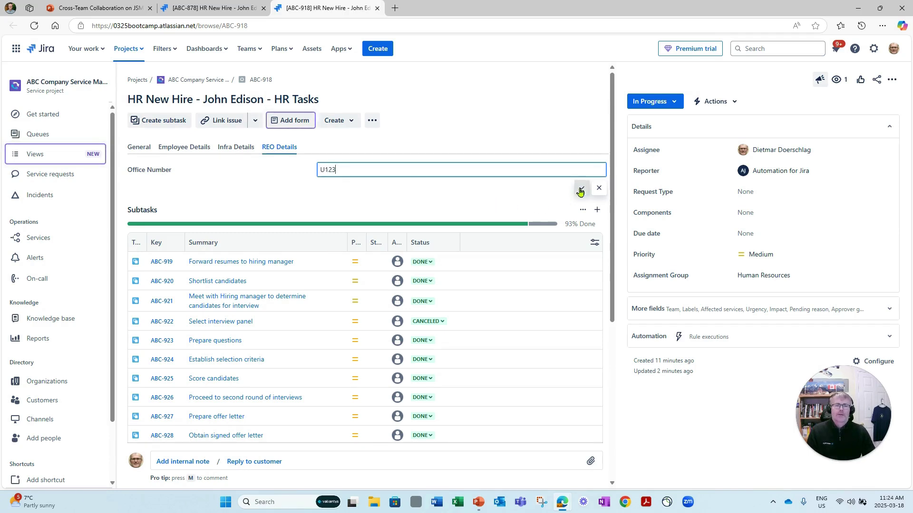
pyautogui.click(580, 191)
# Step: Transition the "Add employee to weekly newsletter" subtask to Done
pyautogui.scroll(-3, 355, 328)
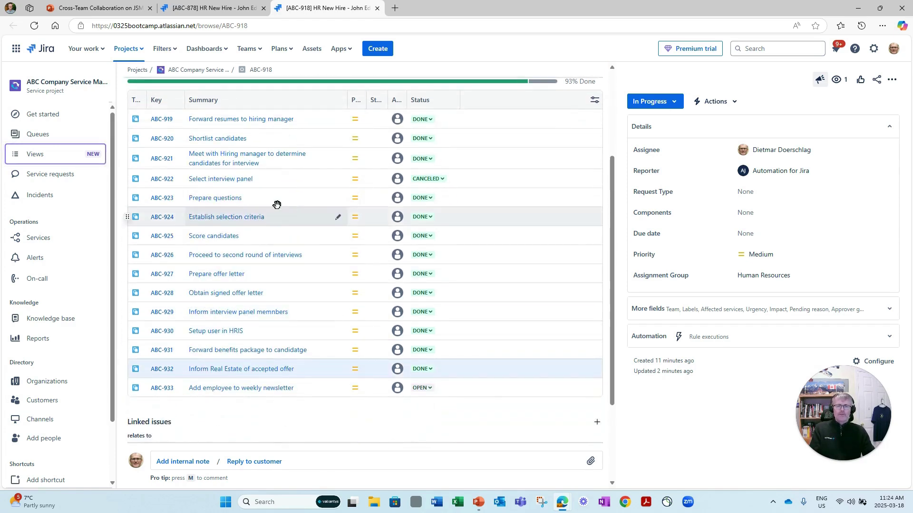
pyautogui.scroll(3, 256, 162)
pyautogui.scroll(-3, 285, 238)
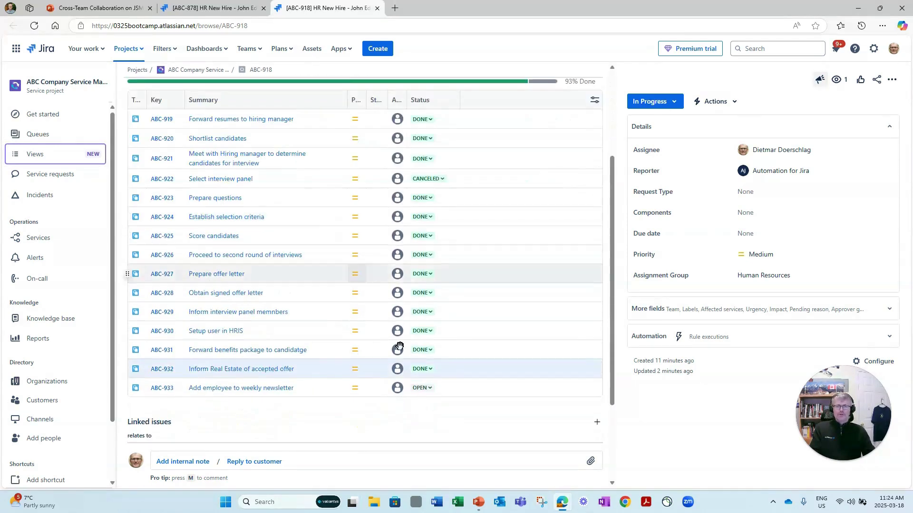
pyautogui.click(431, 389)
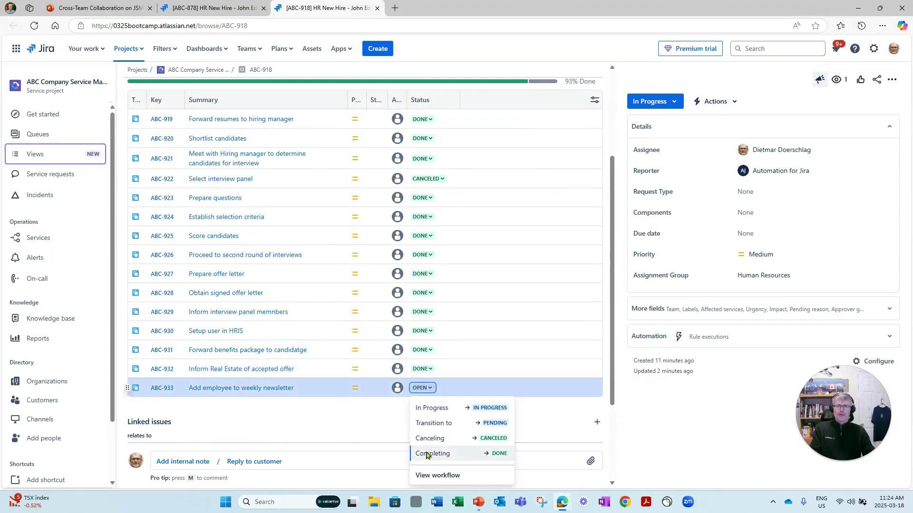
pyautogui.click(426, 454)
# Step: Transition the HR Tasks issue to Done and return to the parent new hire request ABC-878
pyautogui.scroll(-3, 332, 385)
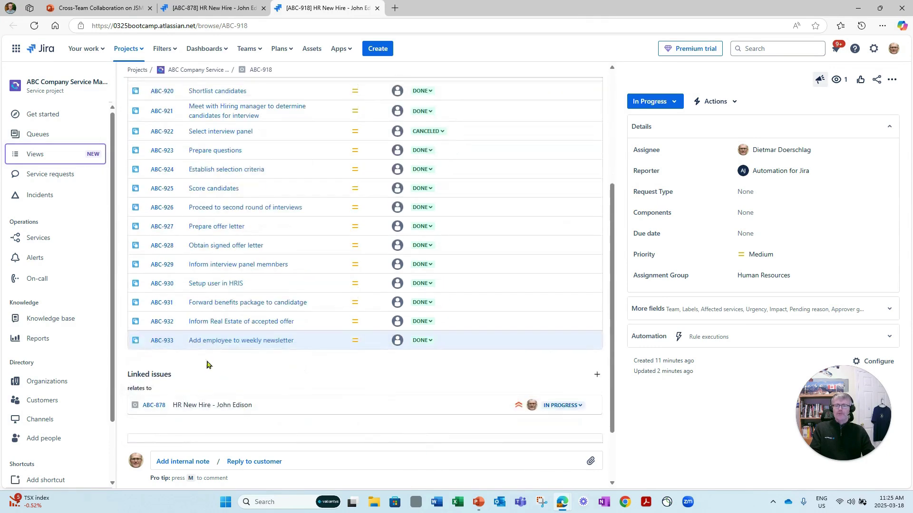
pyautogui.click(673, 103)
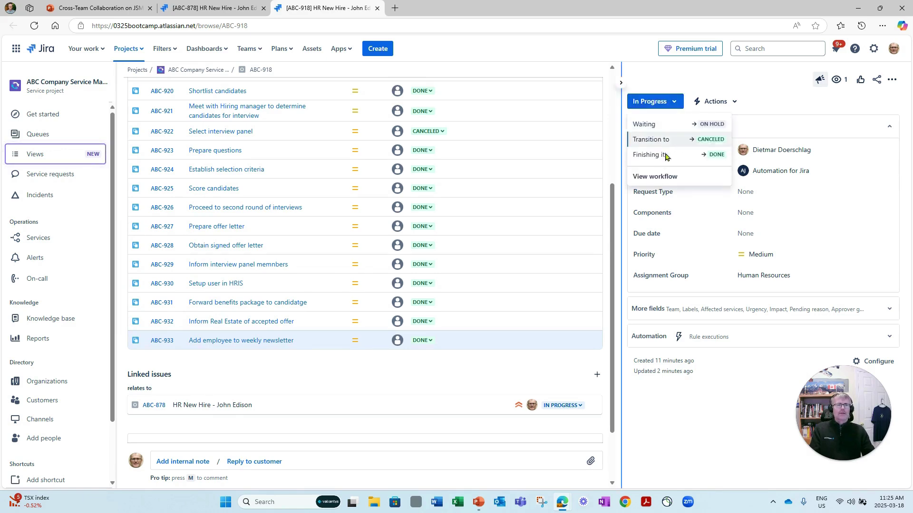
pyautogui.click(649, 155)
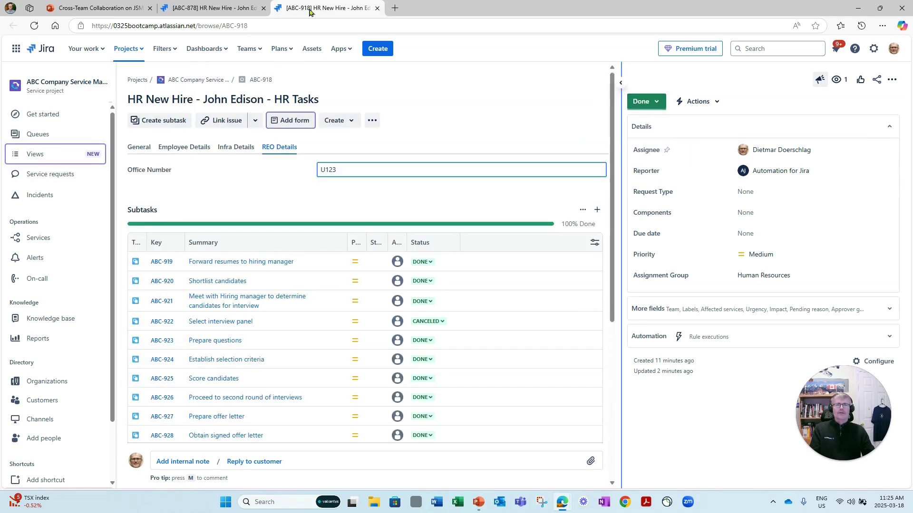
pyautogui.click(377, 8)
# Step: Review the linked team issues' statuses and transition the parent new hire request through In Review and Completed to Closed
pyautogui.scroll(-2, 372, 308)
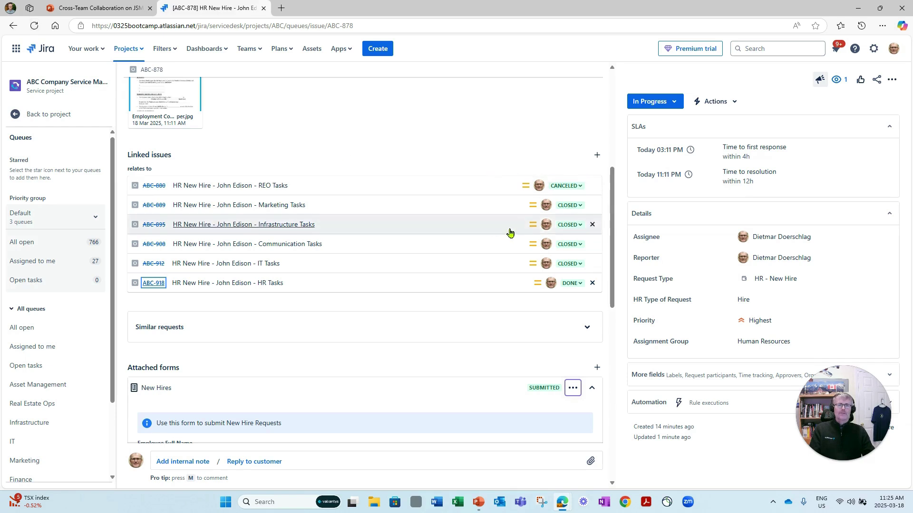
pyautogui.scroll(1, 523, 233)
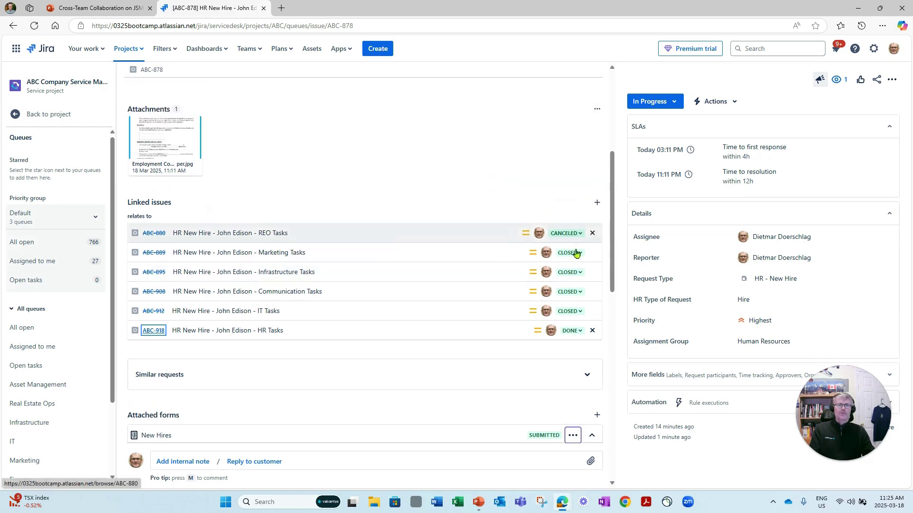
pyautogui.click(675, 102)
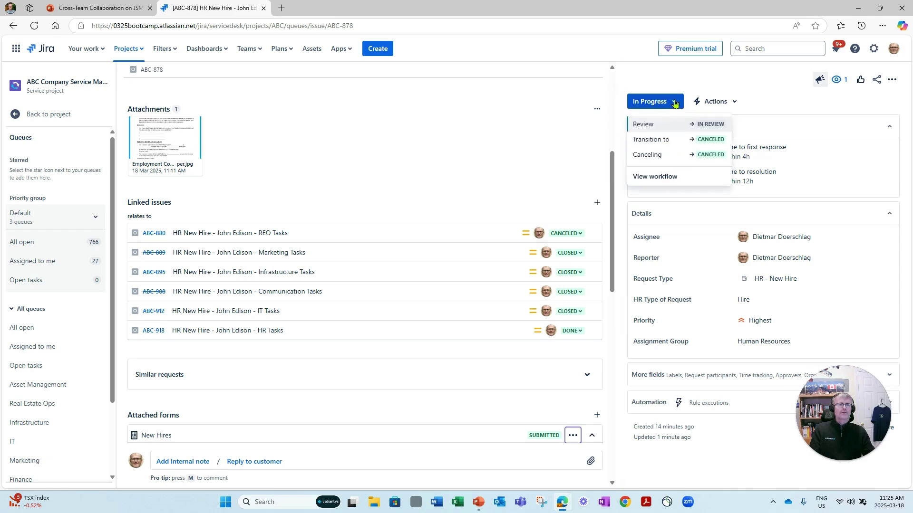
pyautogui.click(647, 125)
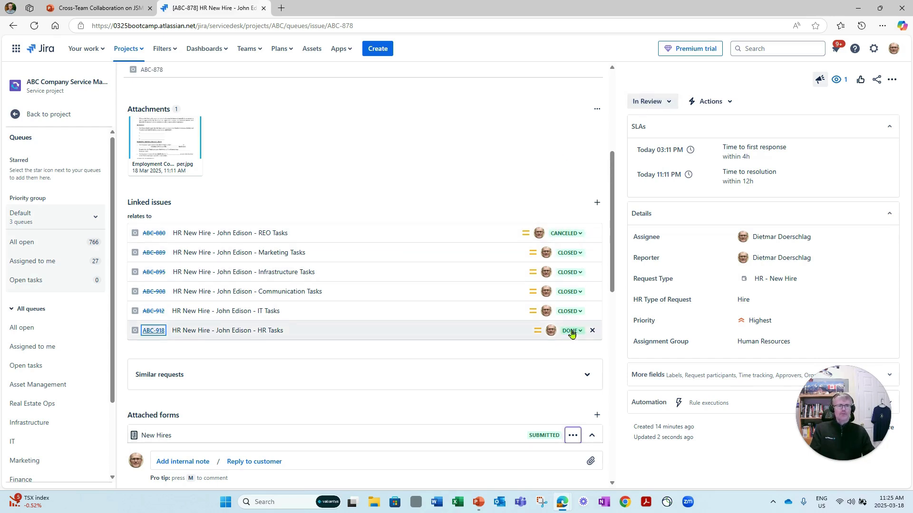
pyautogui.click(668, 102)
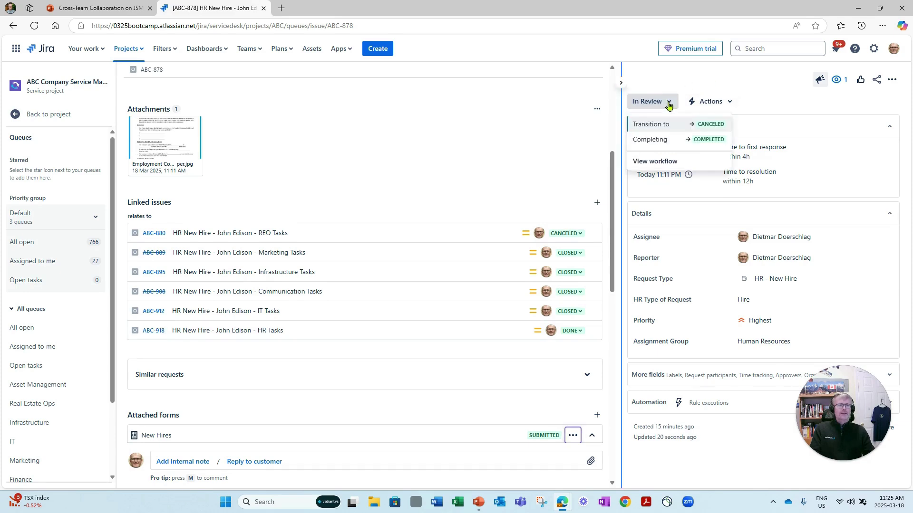
pyautogui.click(646, 139)
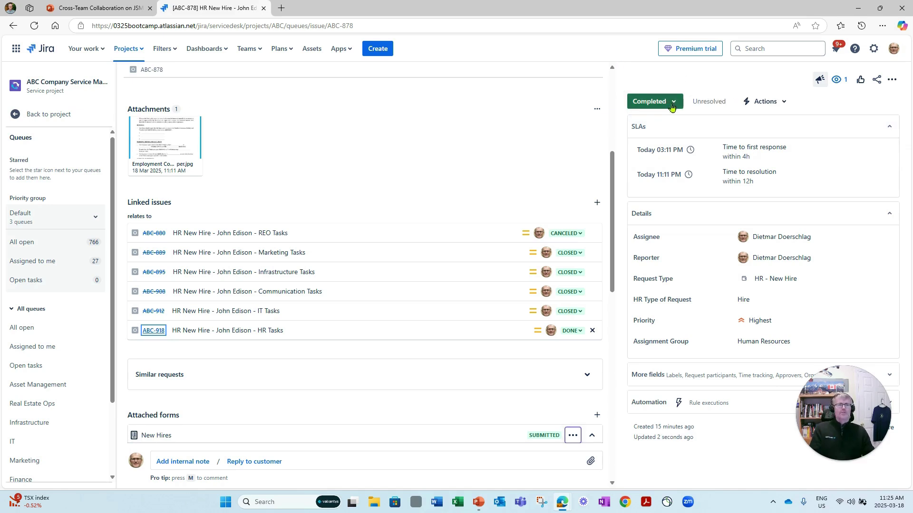
pyautogui.click(673, 101)
pyautogui.click(647, 139)
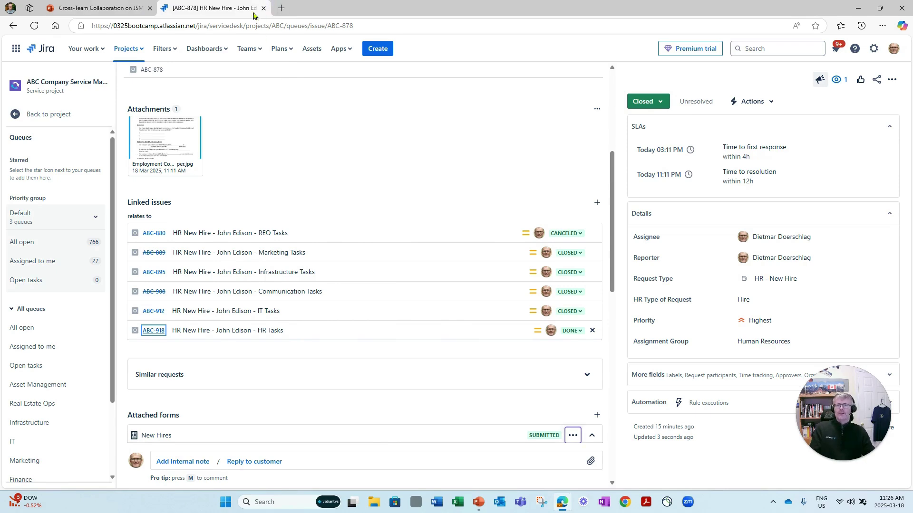
# Step: Leave the queues and open the service project's customer portal, the ABC Company Service Portal
pyautogui.click(67, 115)
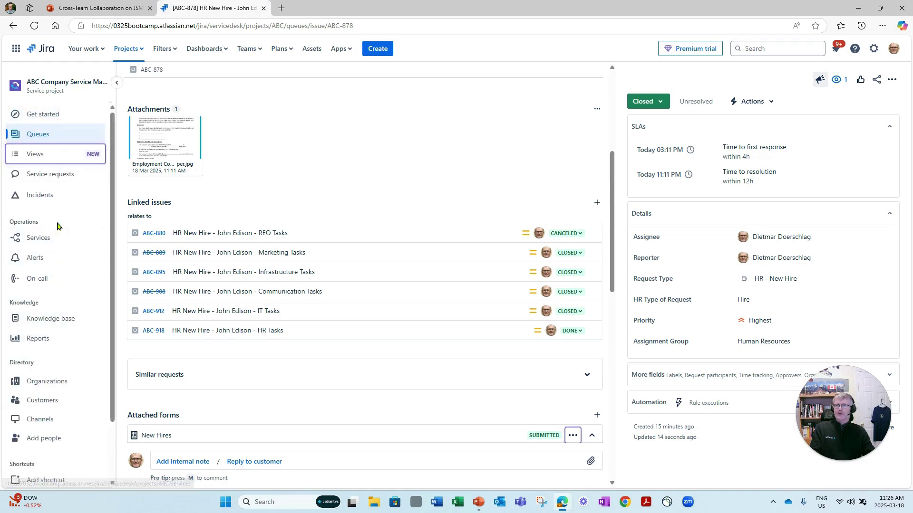
pyautogui.scroll(-1, 37, 362)
pyautogui.click(41, 371)
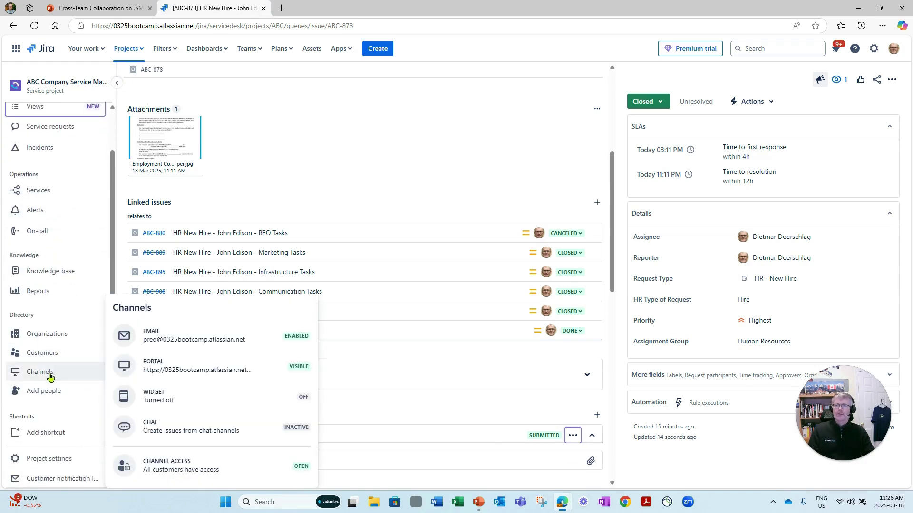
pyautogui.click(290, 367)
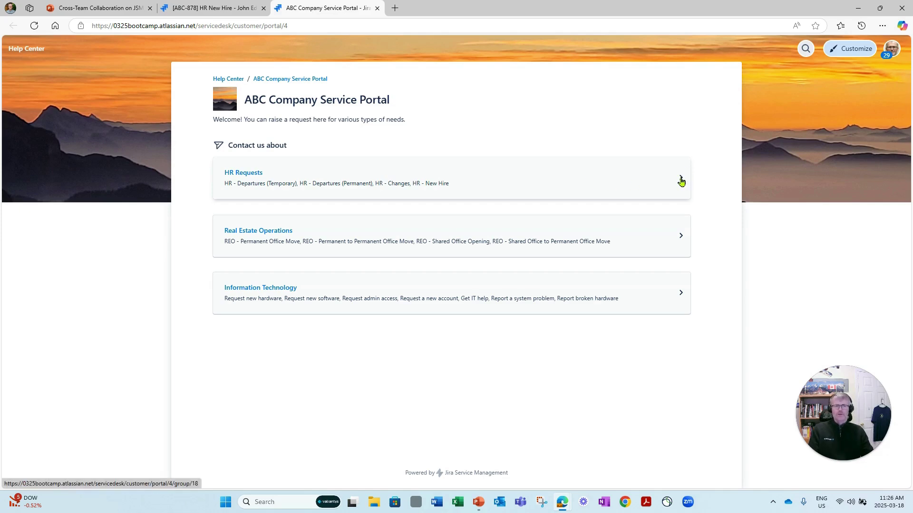
# Step: Open the "HR - Departures (Temporary)" request form under HR Requests and examine its fields
pyautogui.click(683, 180)
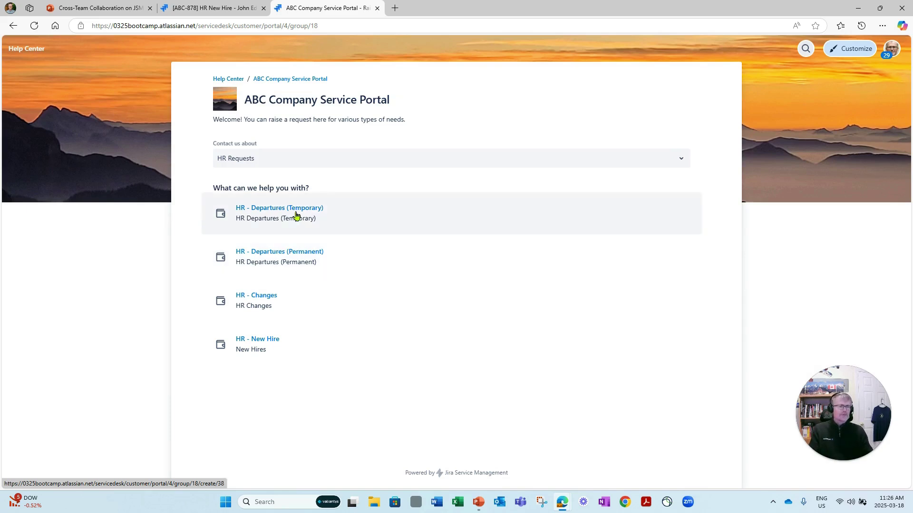
pyautogui.click(272, 215)
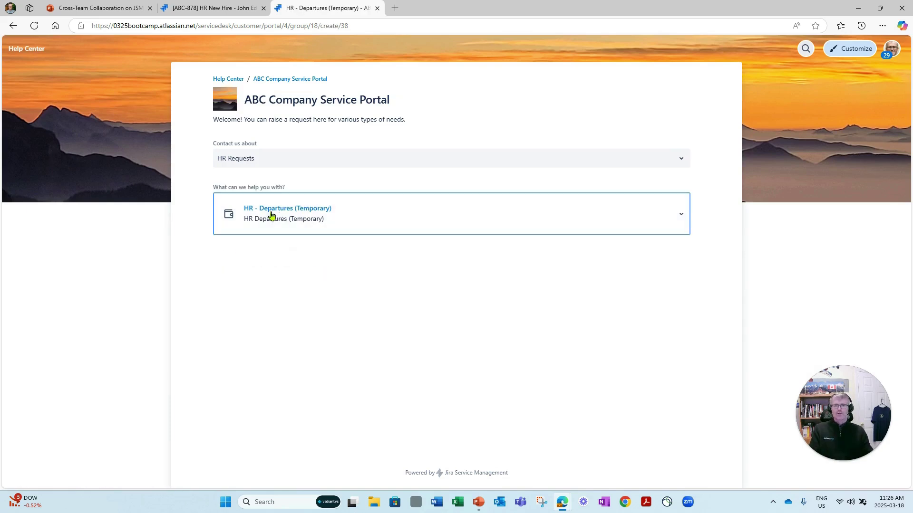
pyautogui.scroll(-2, 264, 316)
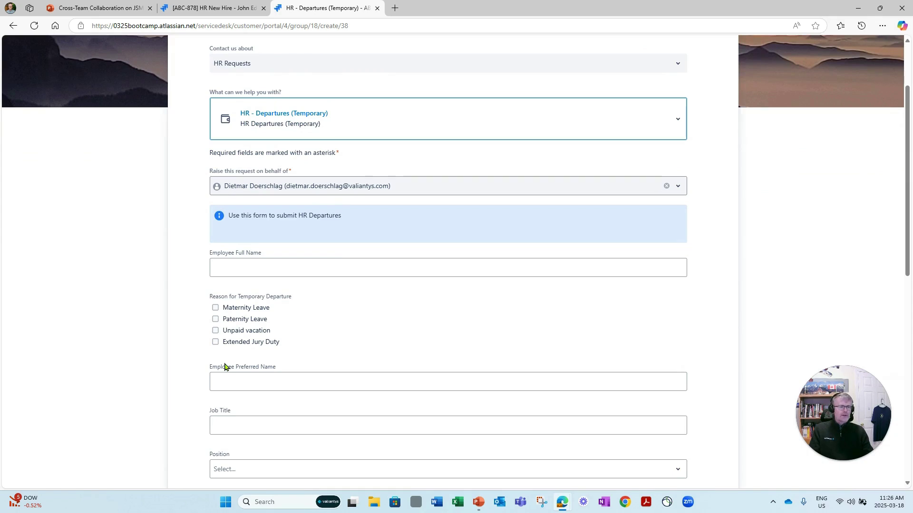
pyautogui.scroll(-1, 225, 367)
pyautogui.scroll(2, 226, 367)
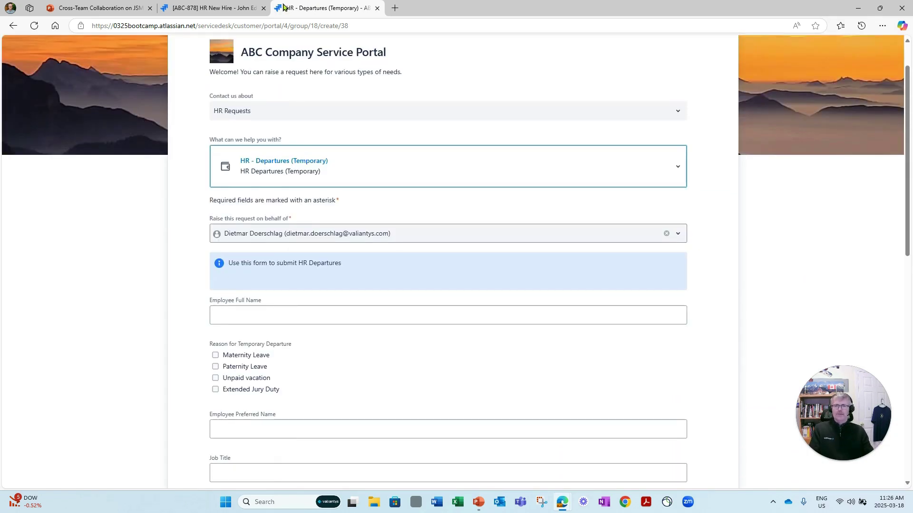
# Step: Return to the portal's main page and view the request types under Real Estate Operations
pyautogui.click(13, 26)
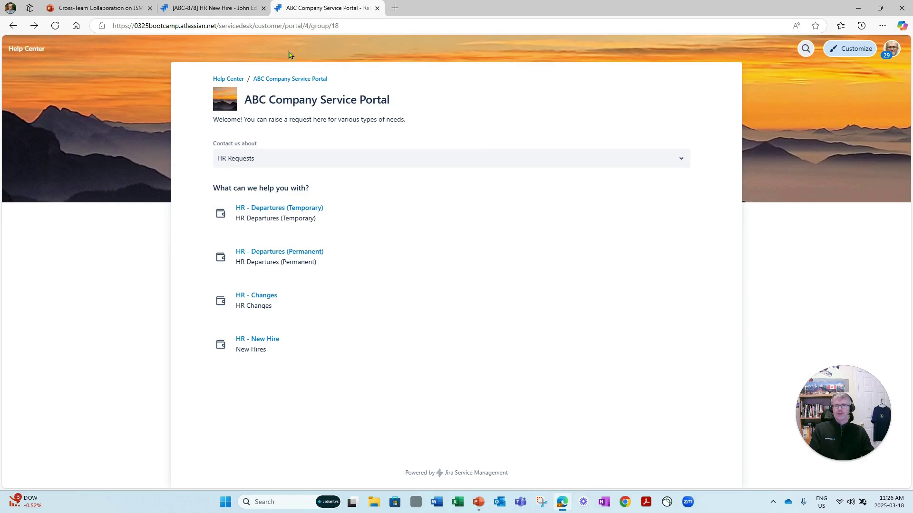
pyautogui.click(271, 81)
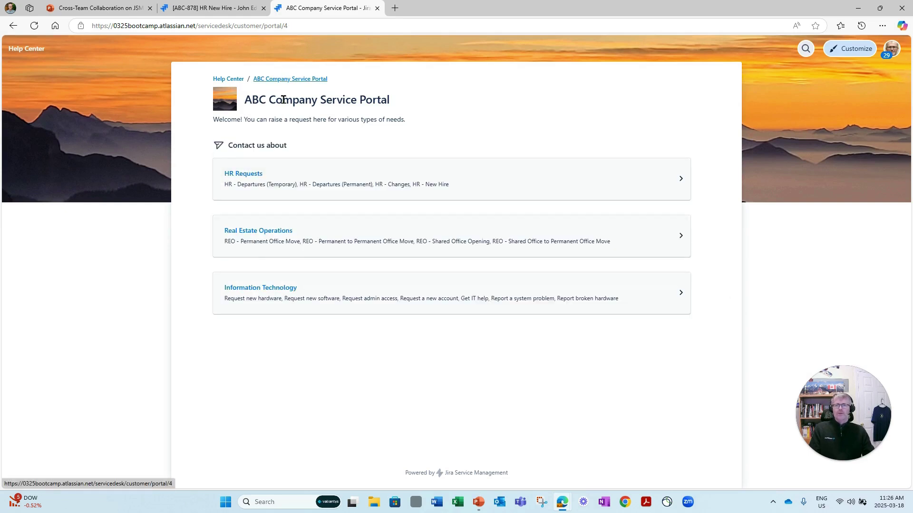
pyautogui.click(253, 232)
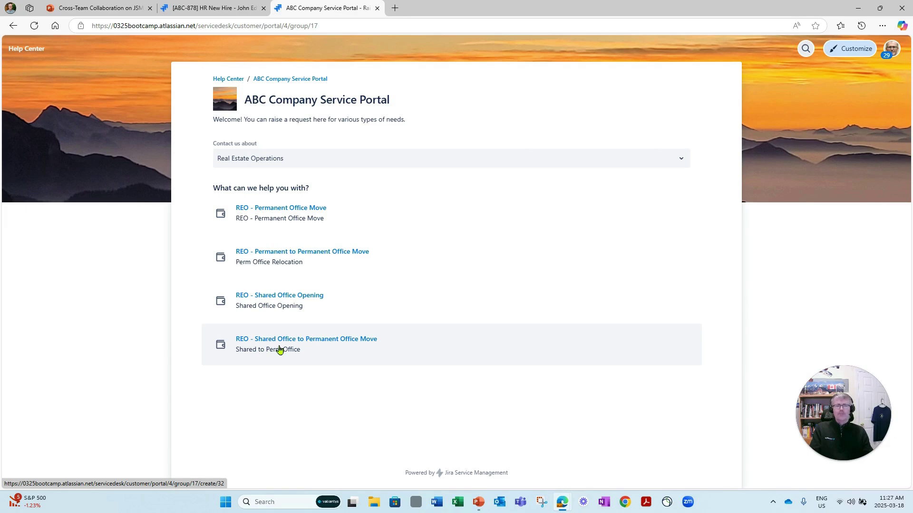
# Step: Switch to the Cross-Team Collaboration presentation and advance to the "How Did You Build This?" slide
pyautogui.click(109, 9)
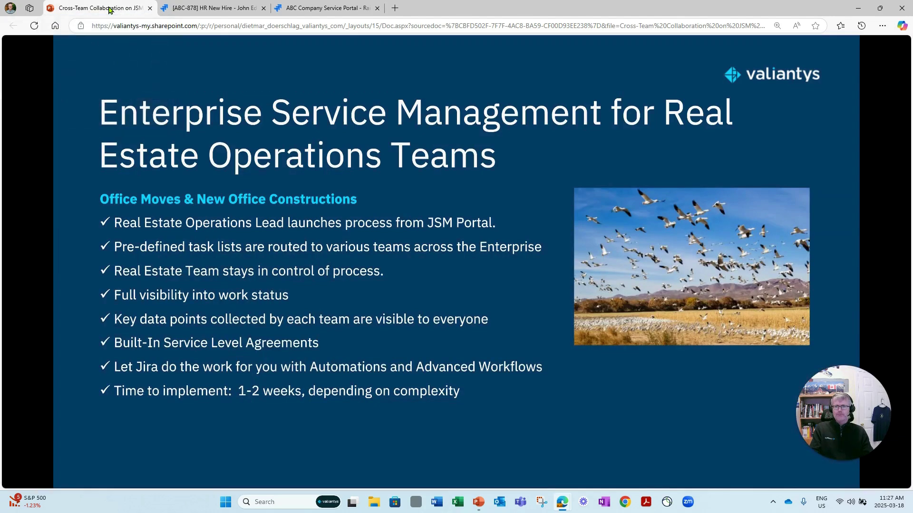
pyautogui.click(295, 238)
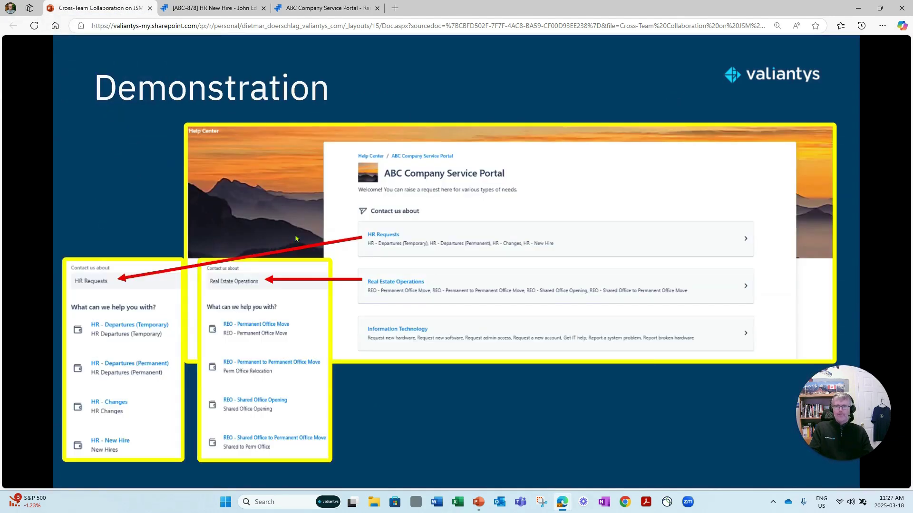
pyautogui.click(294, 239)
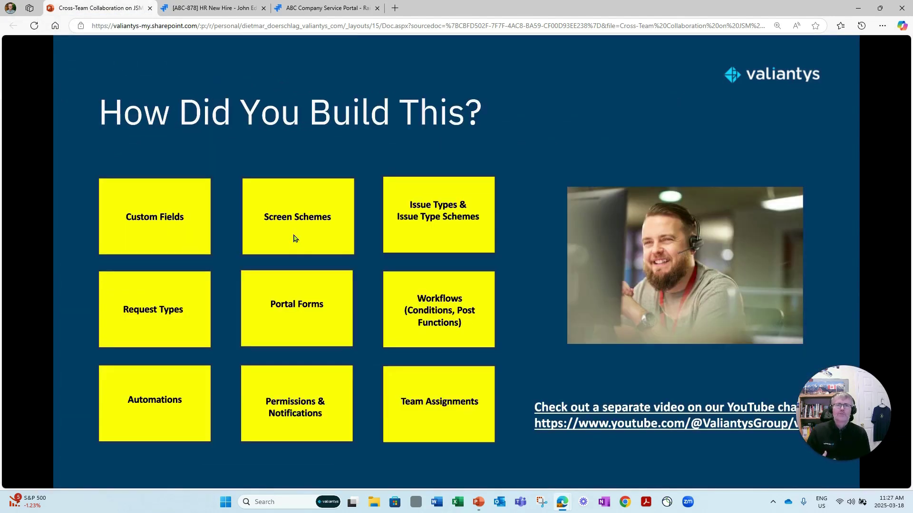